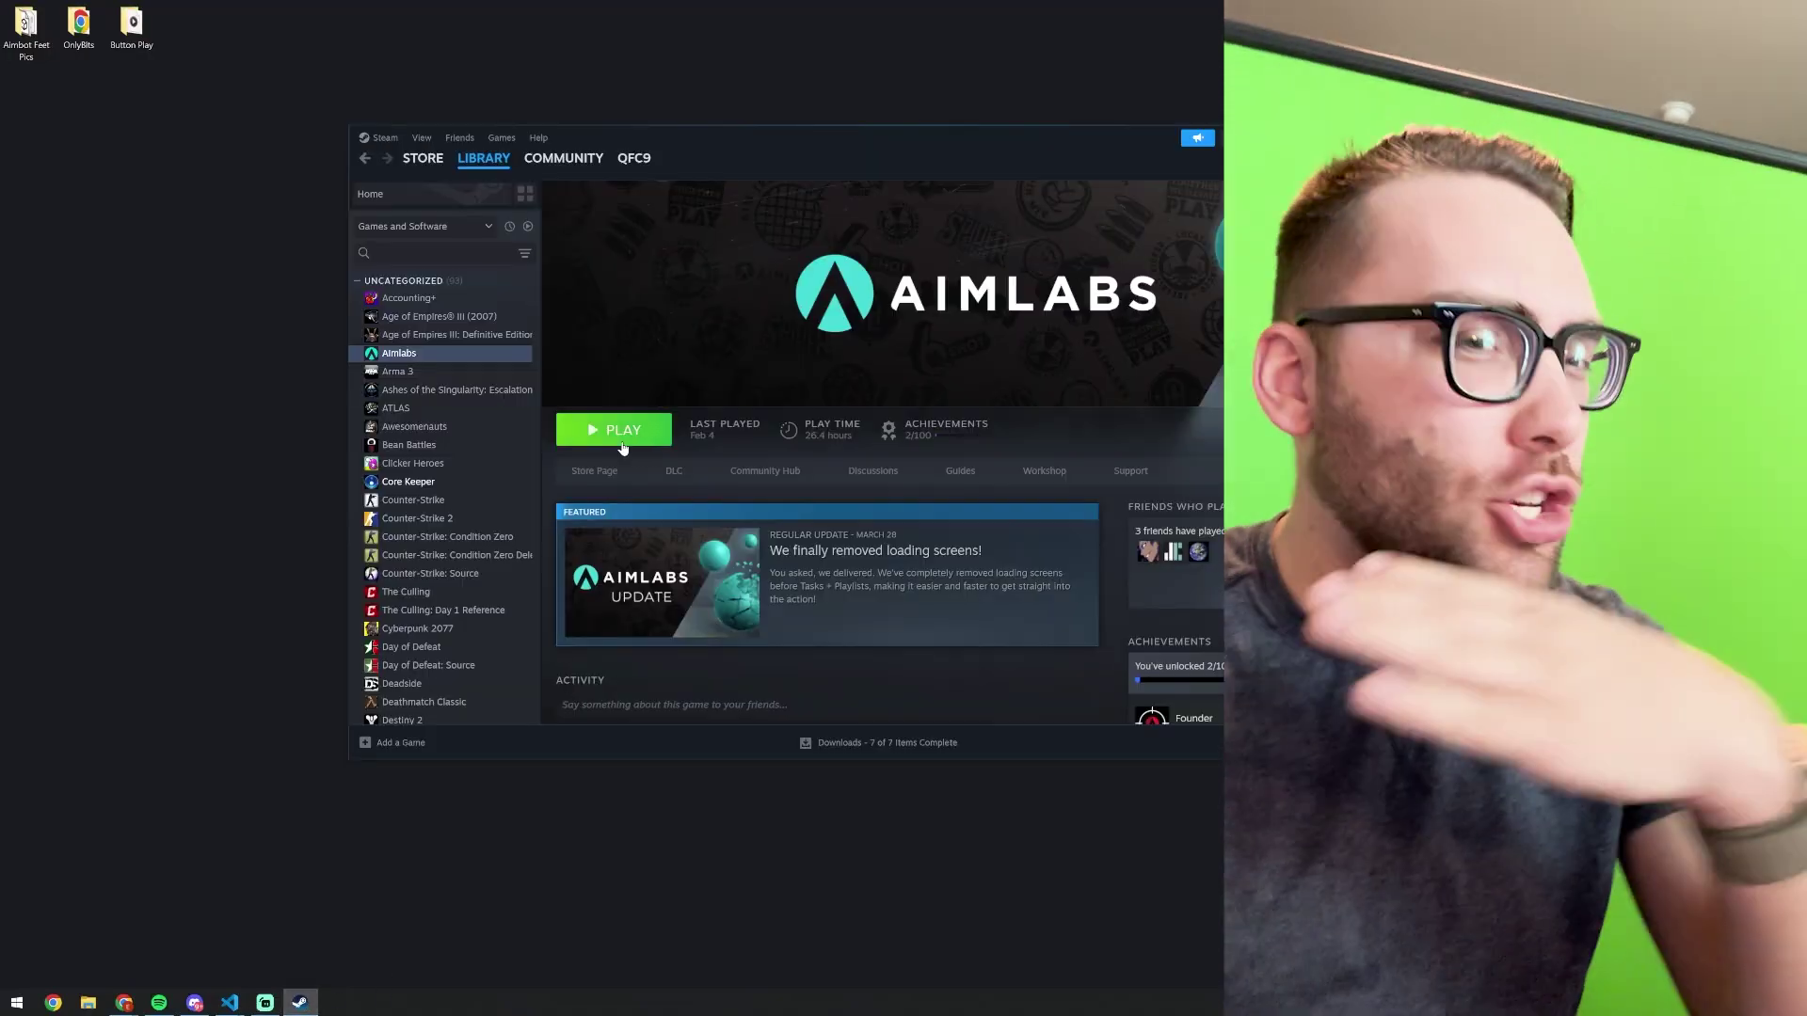
Step: Launch Aimlabs from its Steam library page with PLAY
click(612, 429)
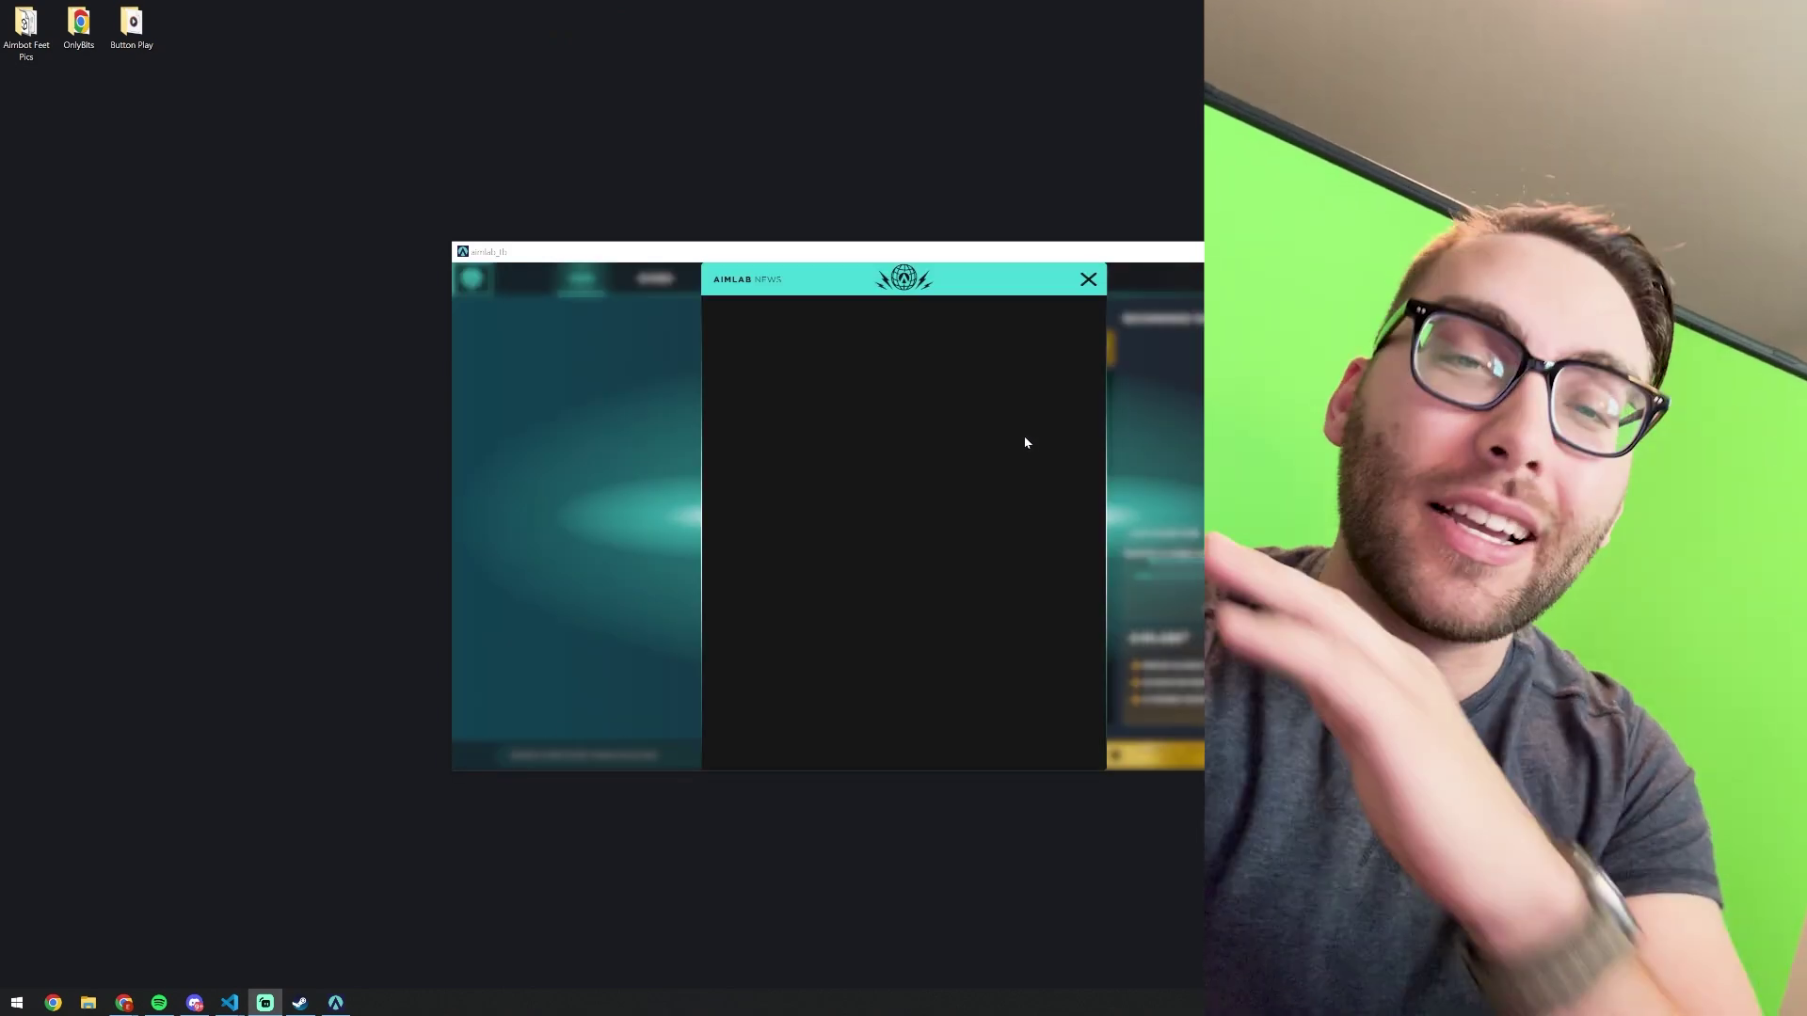
Step: Dismiss the news, save Fullscreen Windowed as display mode, and open the PLAY options
click(1088, 280)
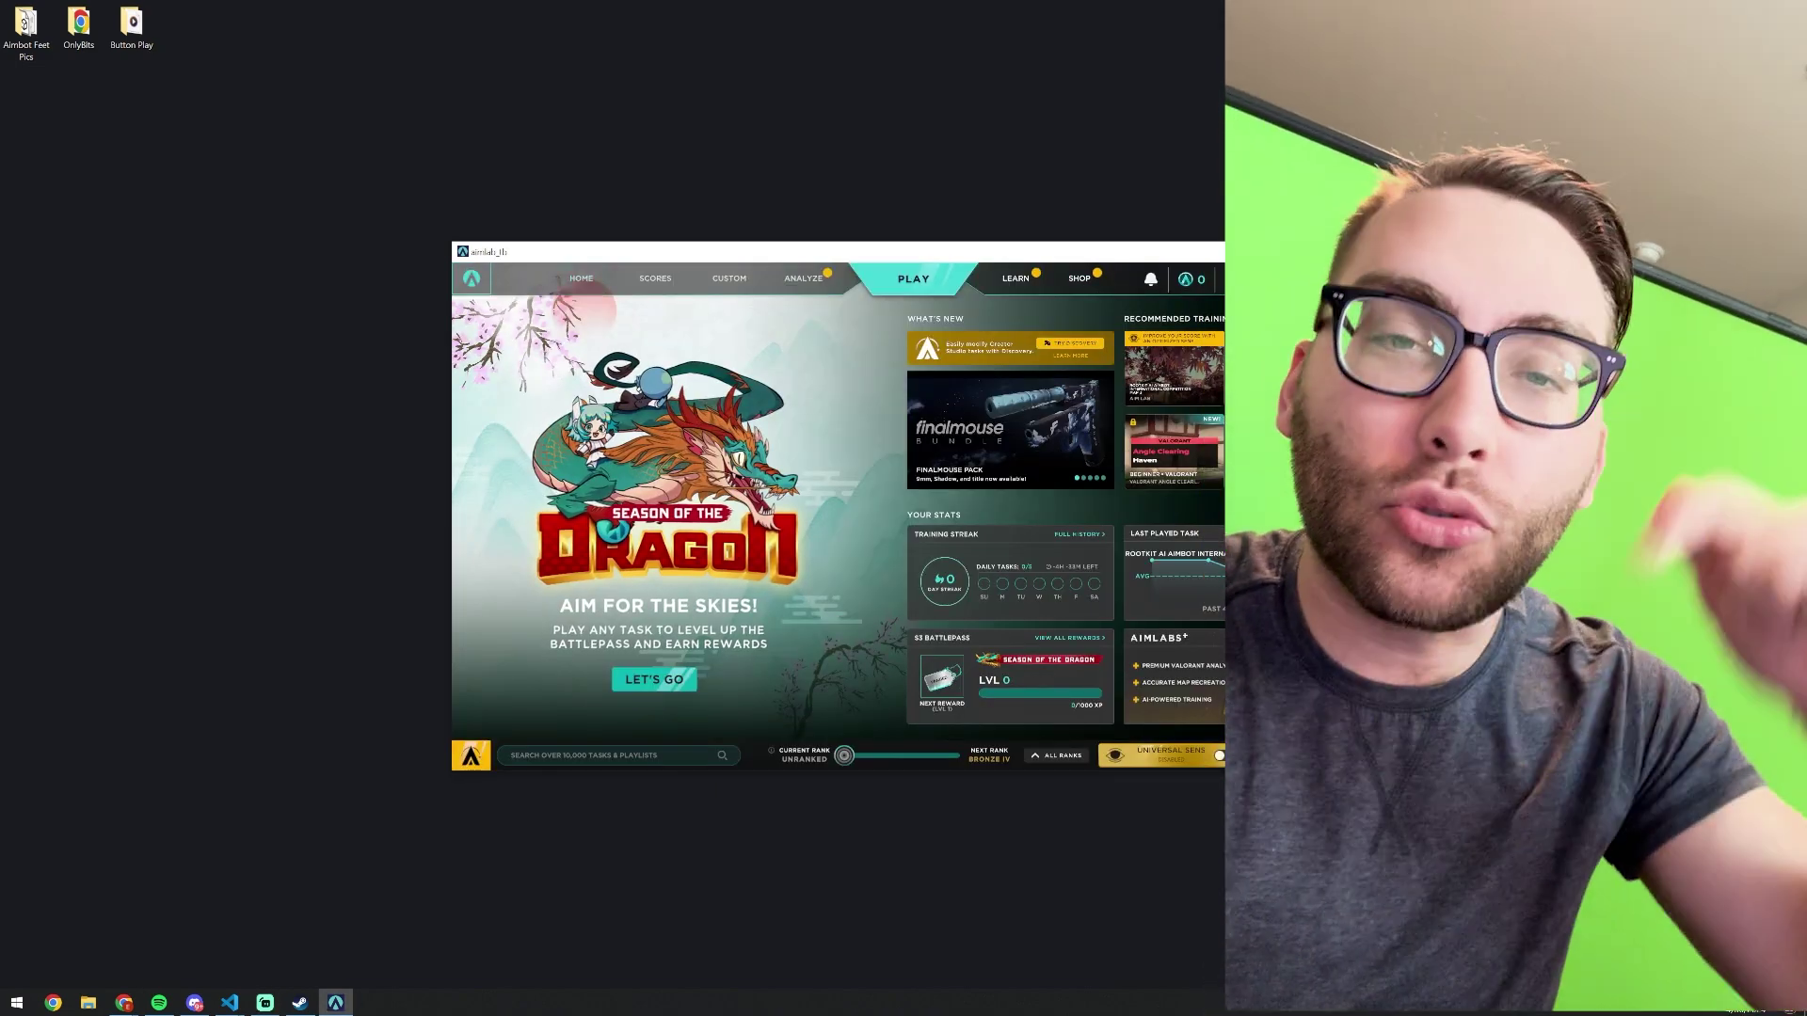
key(Escape)
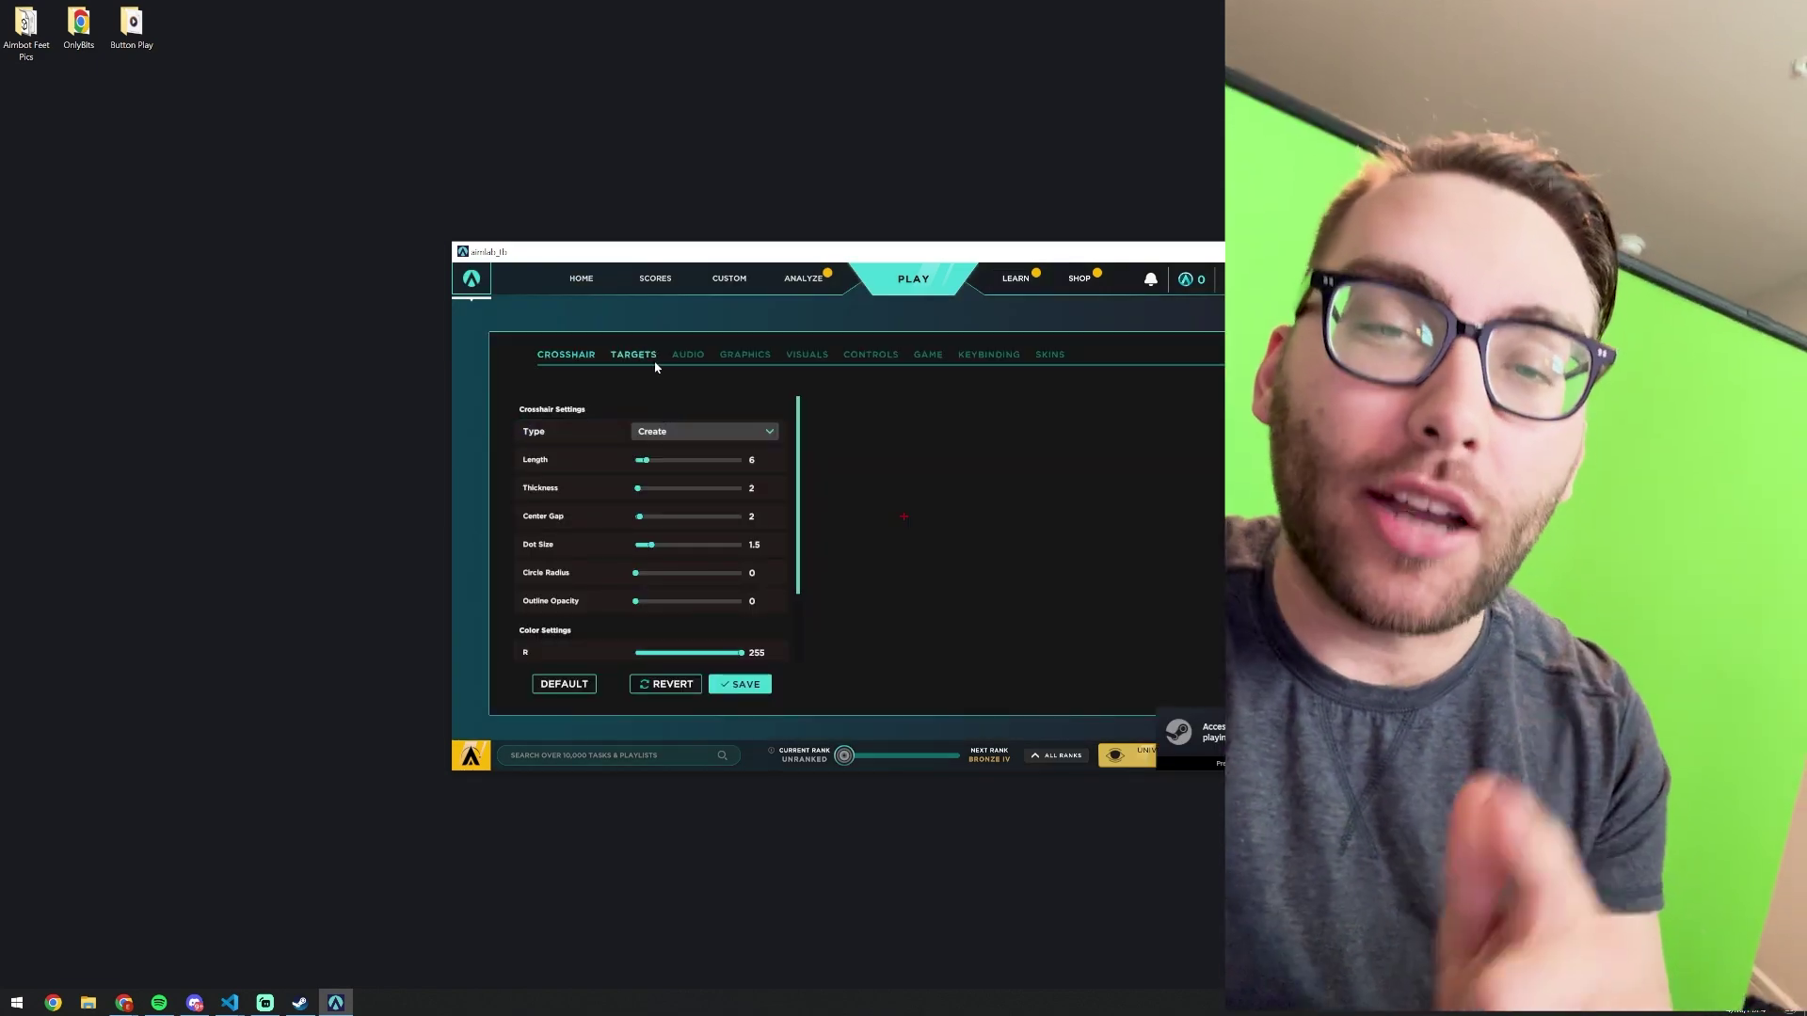
click(748, 354)
click(723, 432)
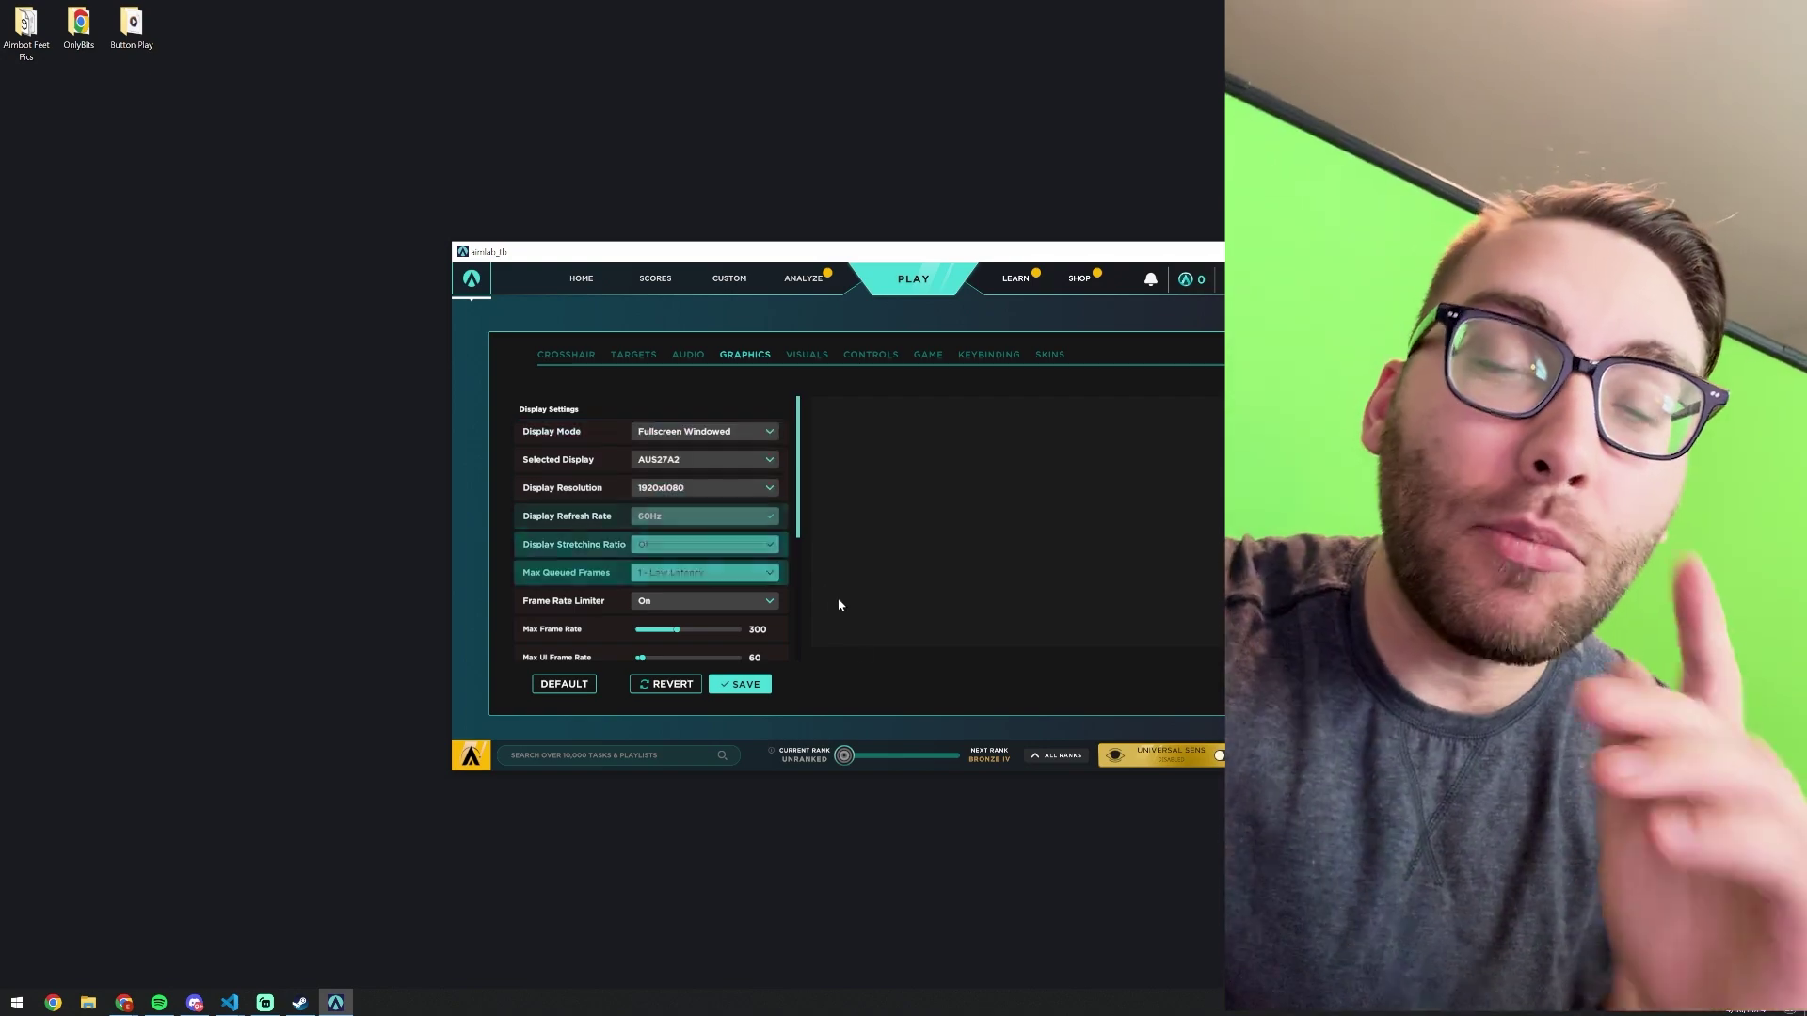
click(741, 684)
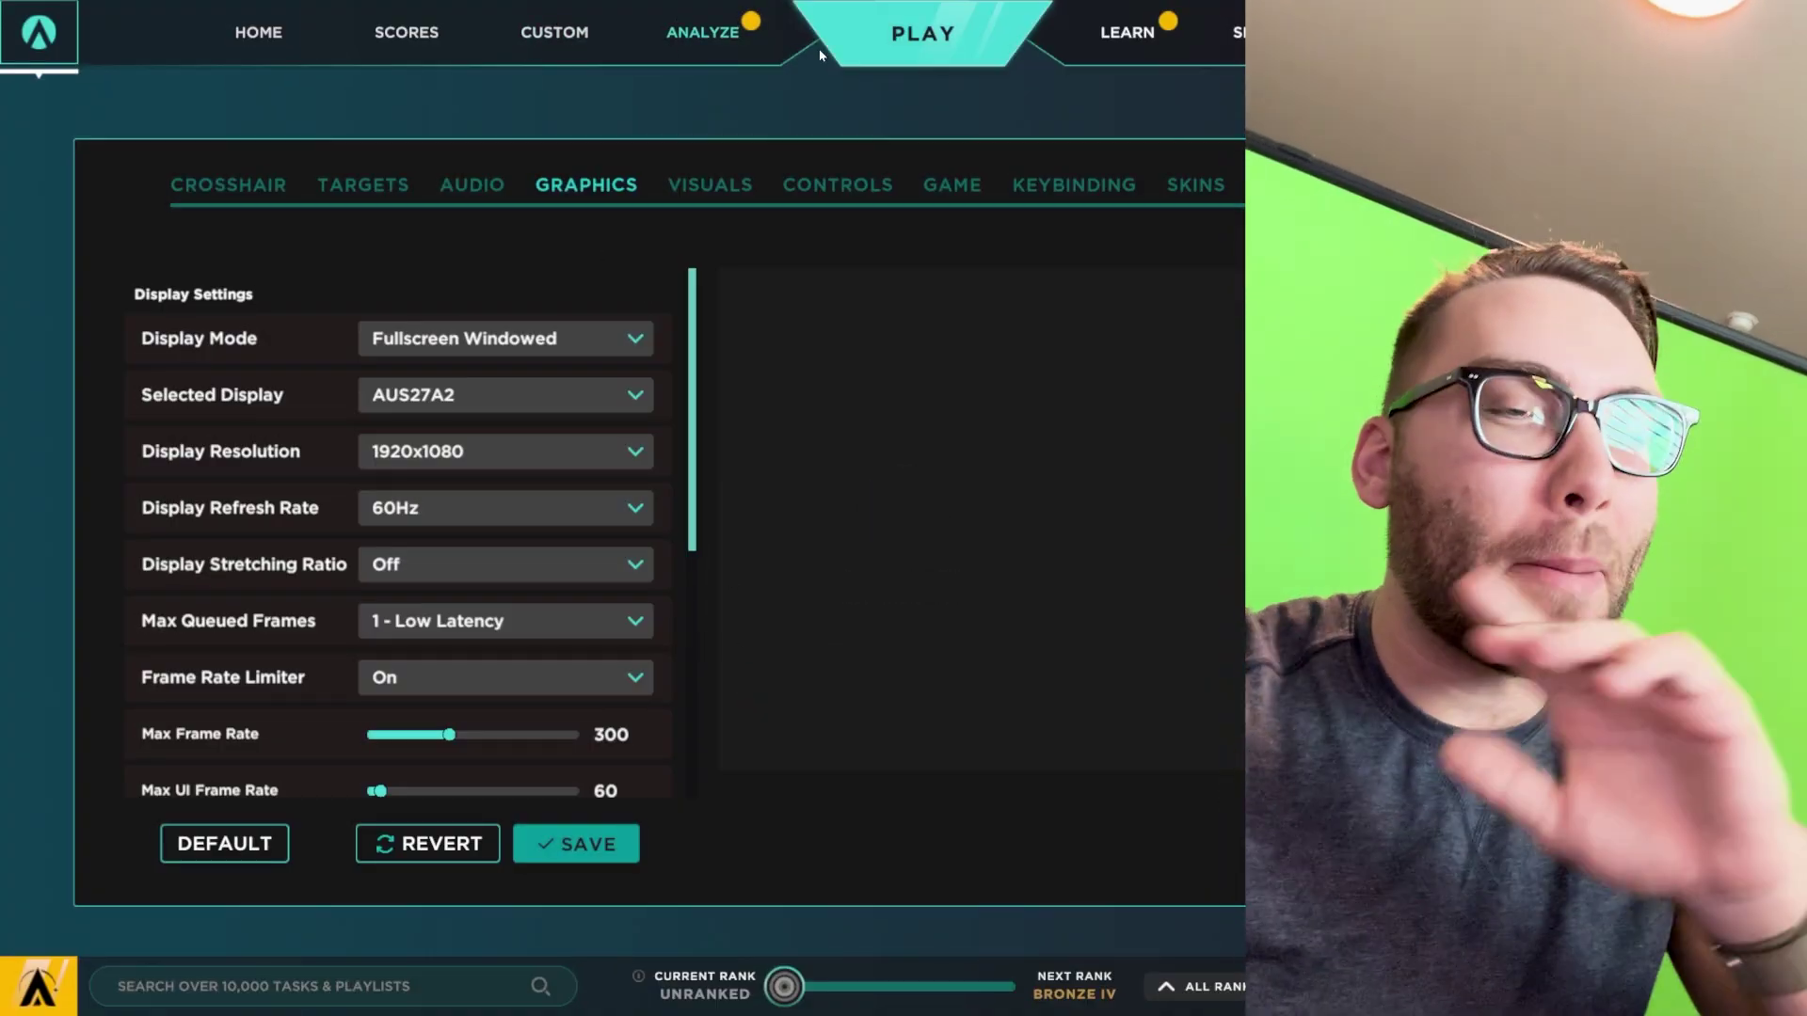
click(840, 54)
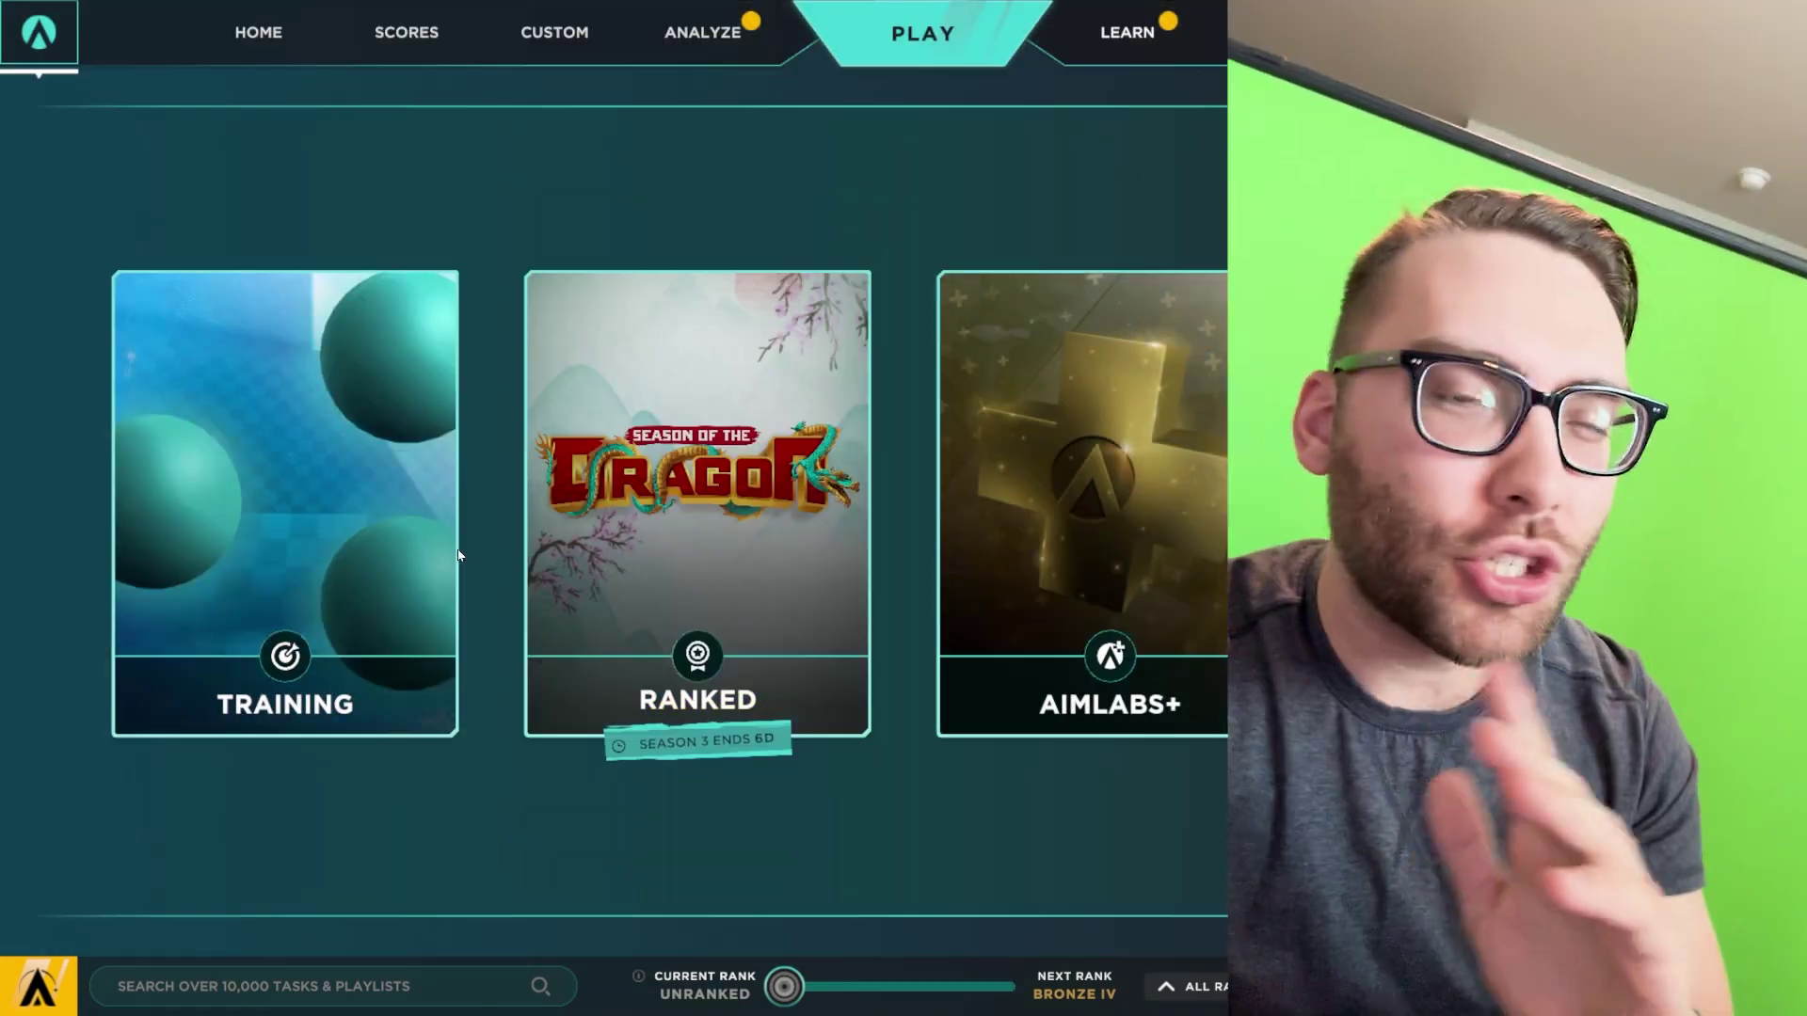
Step: Open Training's task search and enter 'rootkit'
click(335, 608)
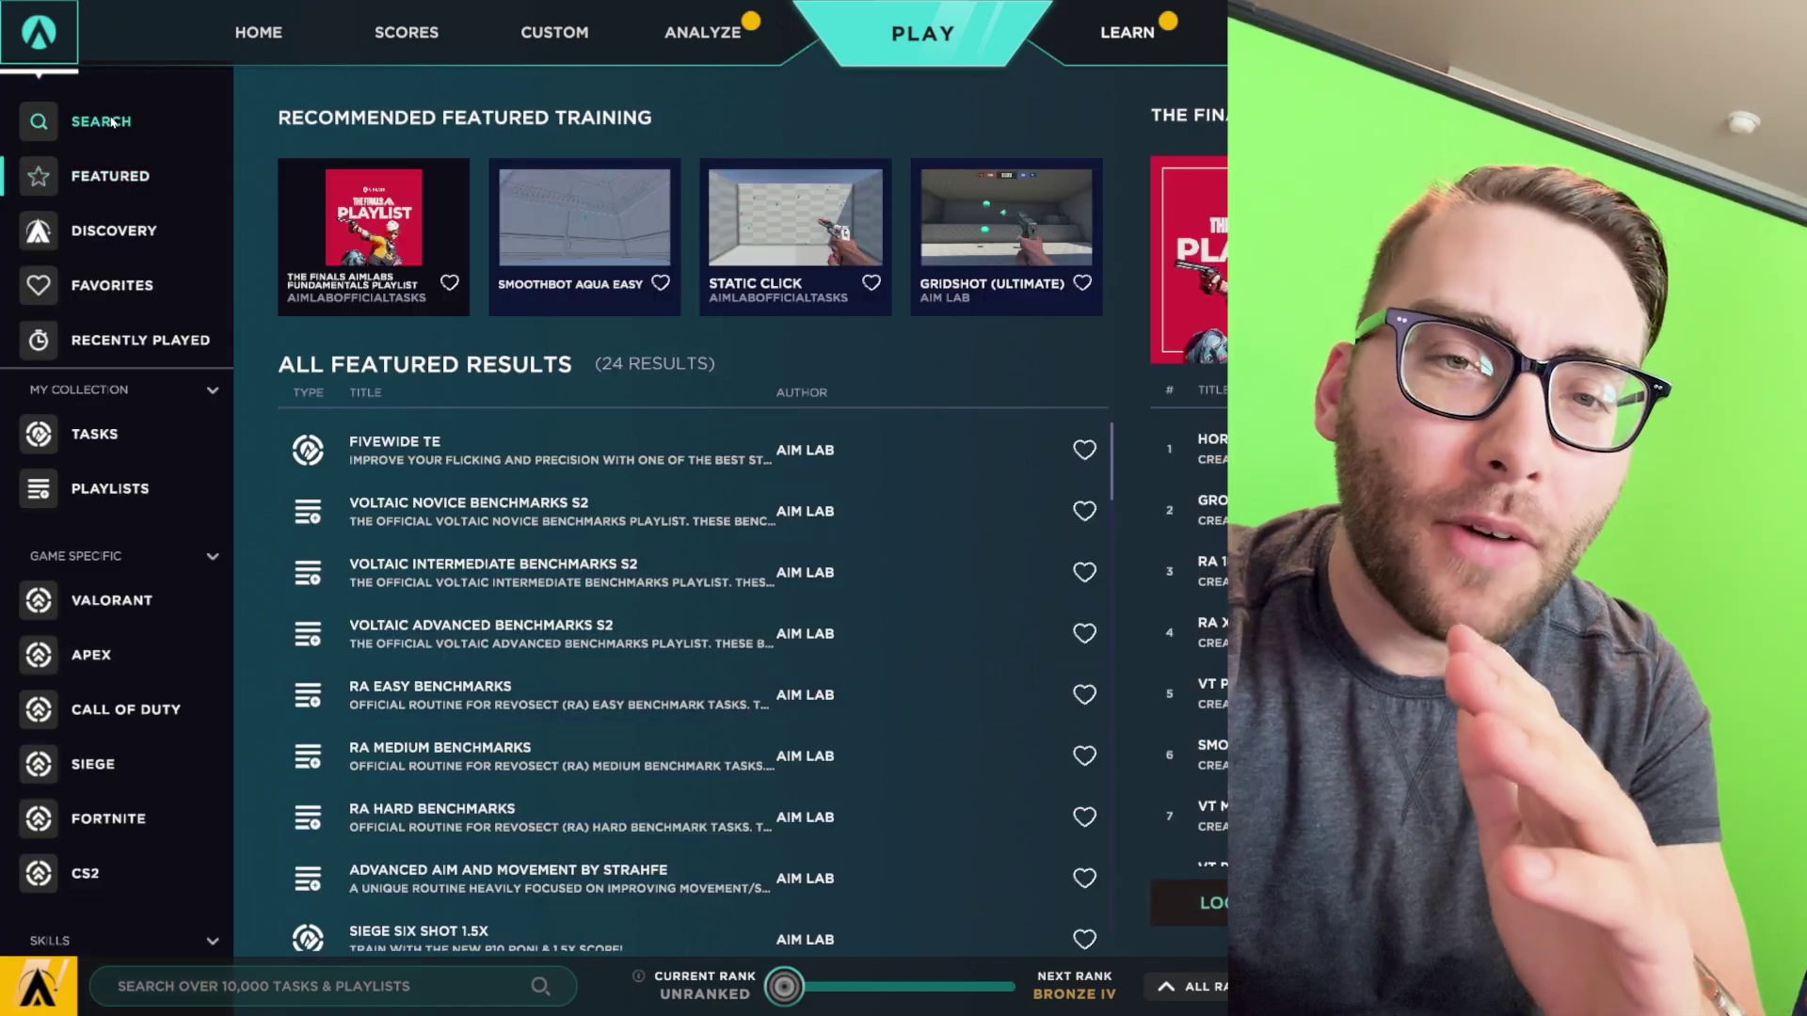
click(112, 123)
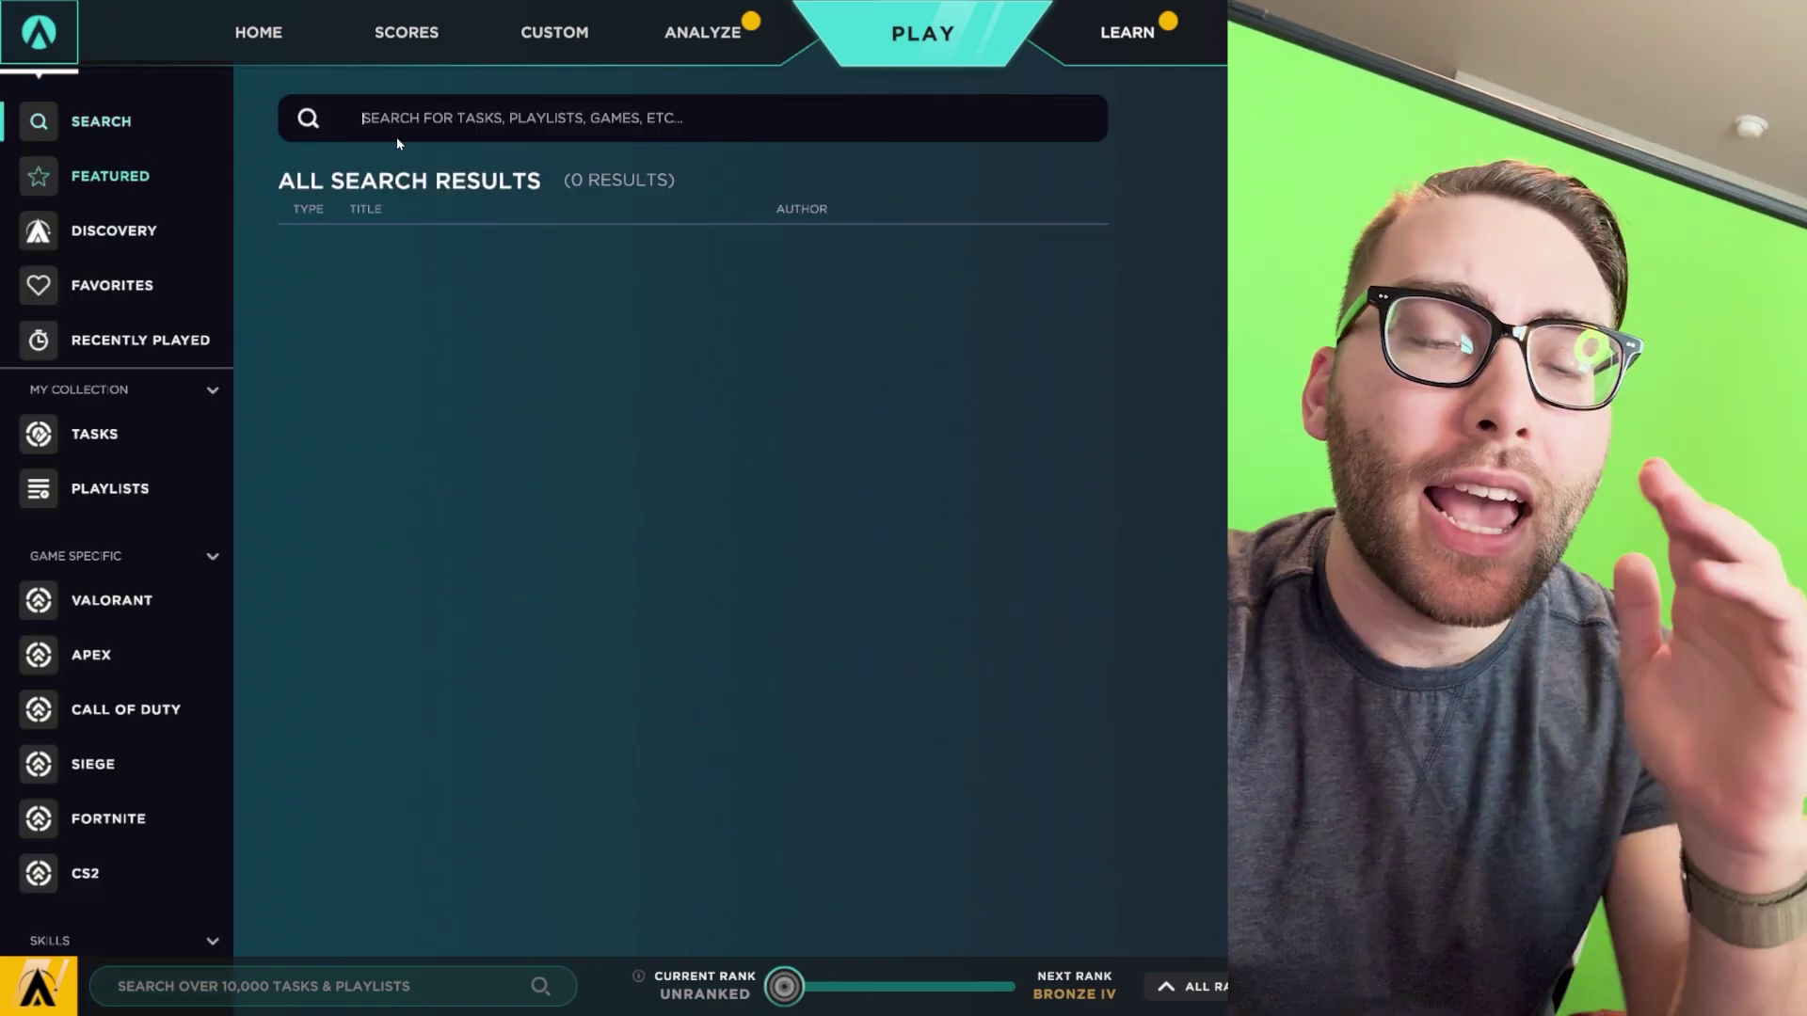
click(440, 116)
text(rootk)
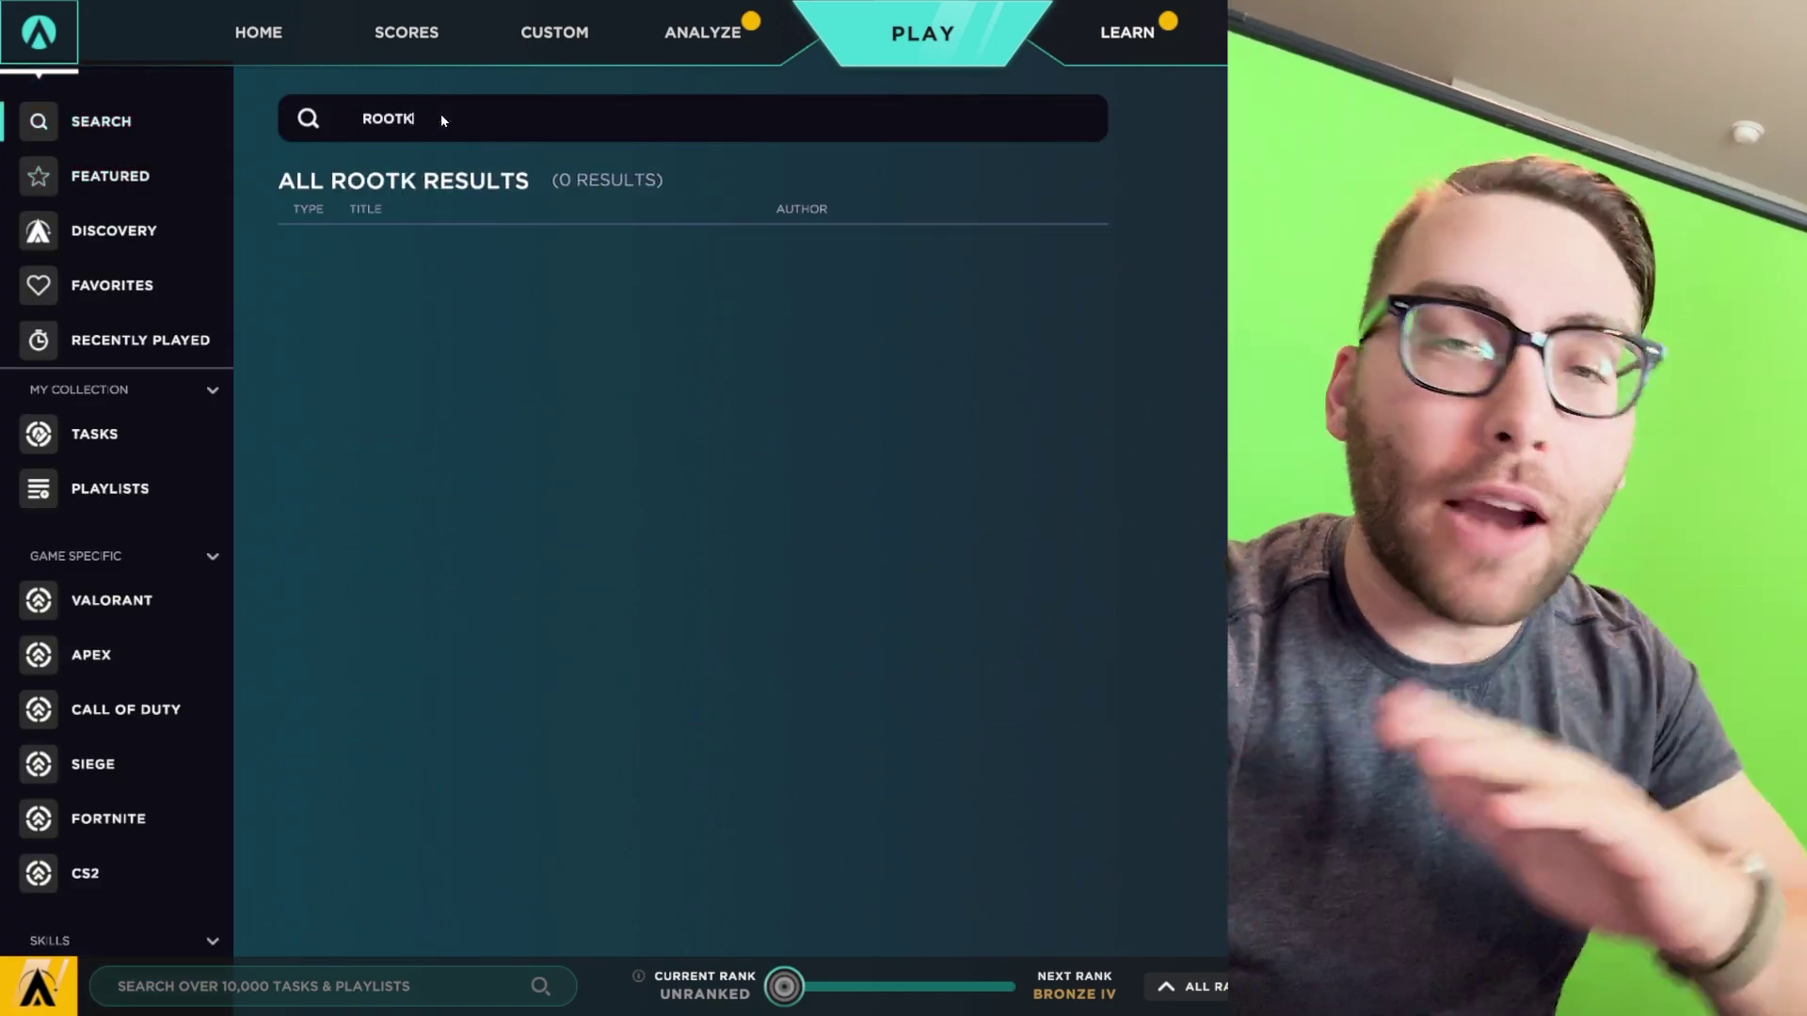
text(it)
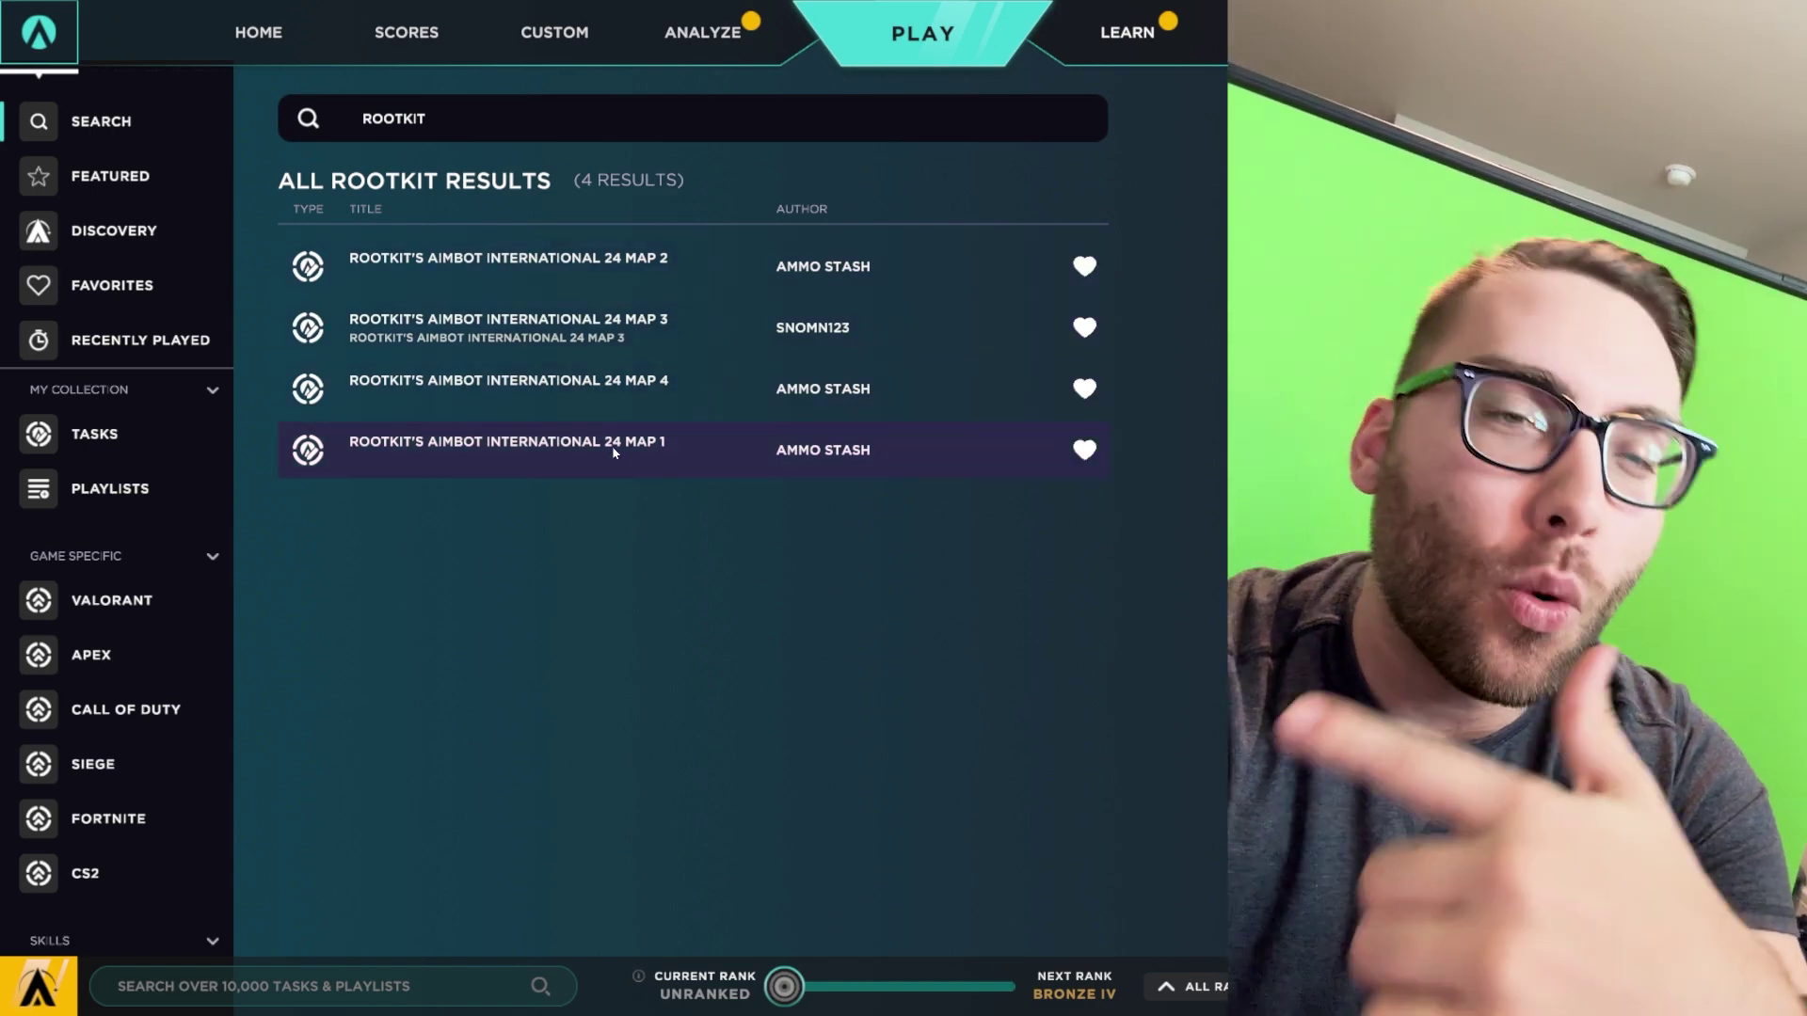
Step: Preview Rootkit's Aimbot International 24 Maps 1, 4, 3 and 2, returning to Map 1
click(634, 450)
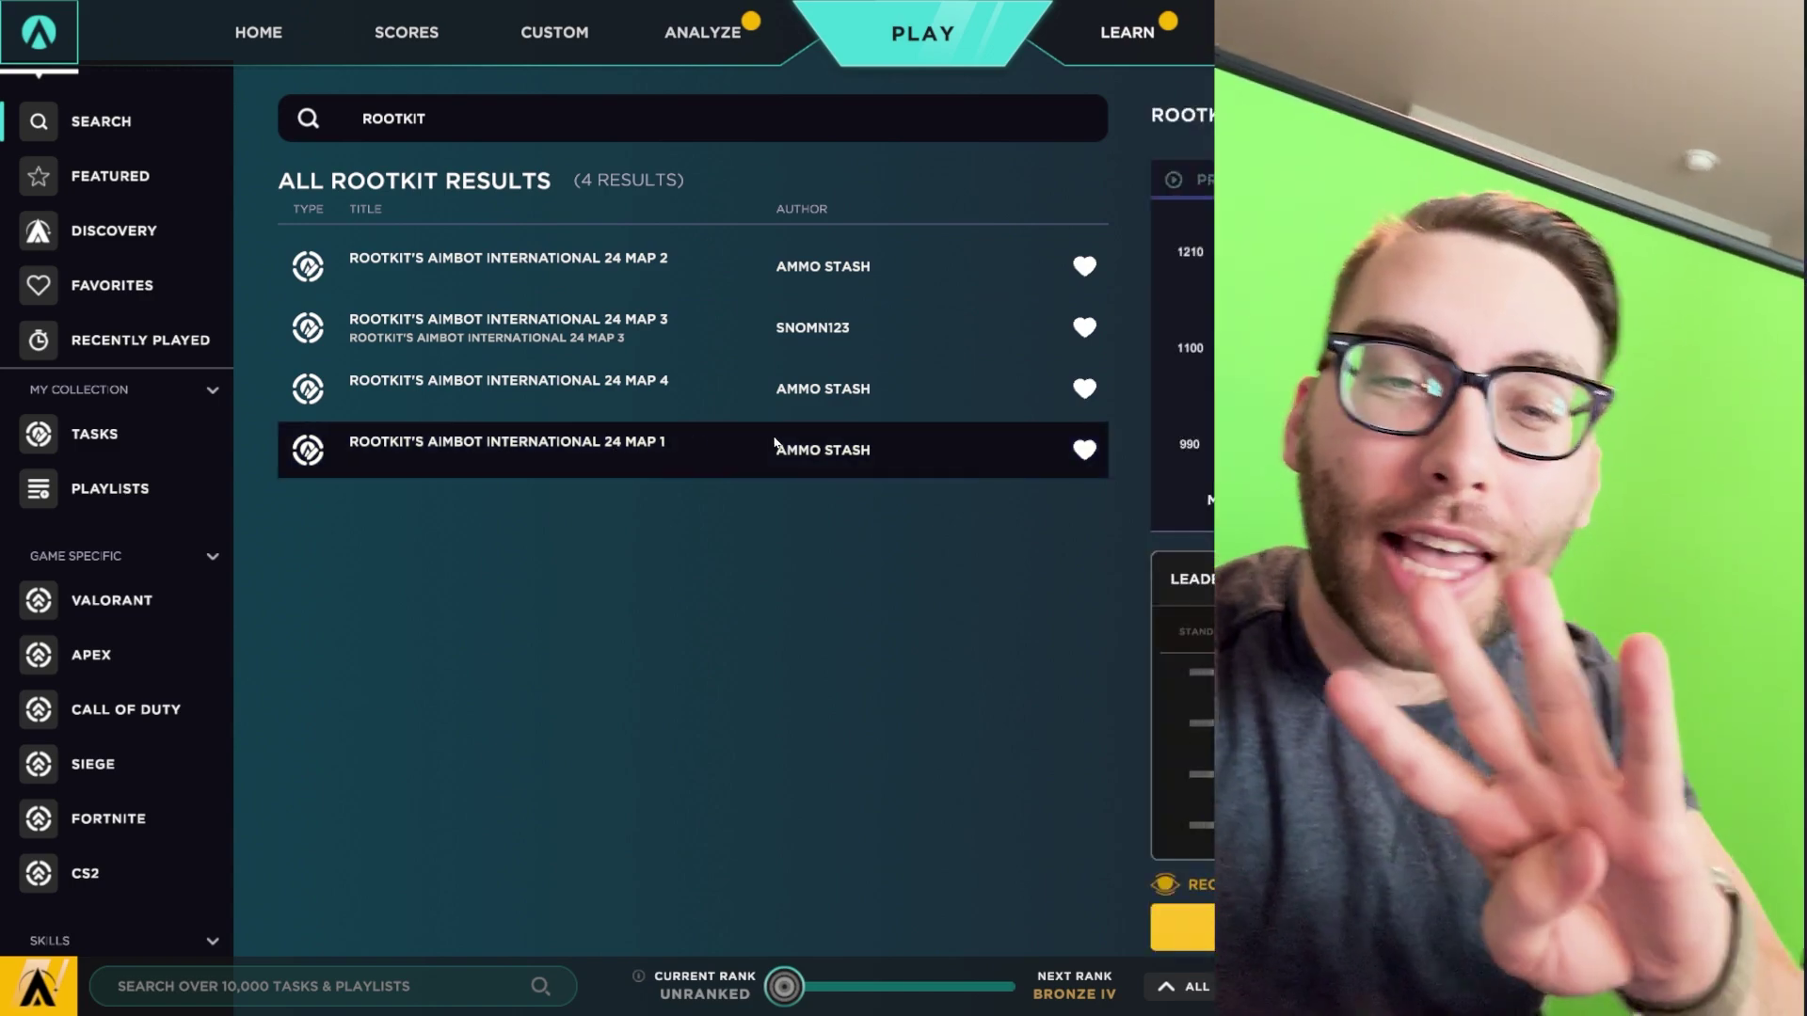
click(567, 400)
click(615, 319)
click(613, 284)
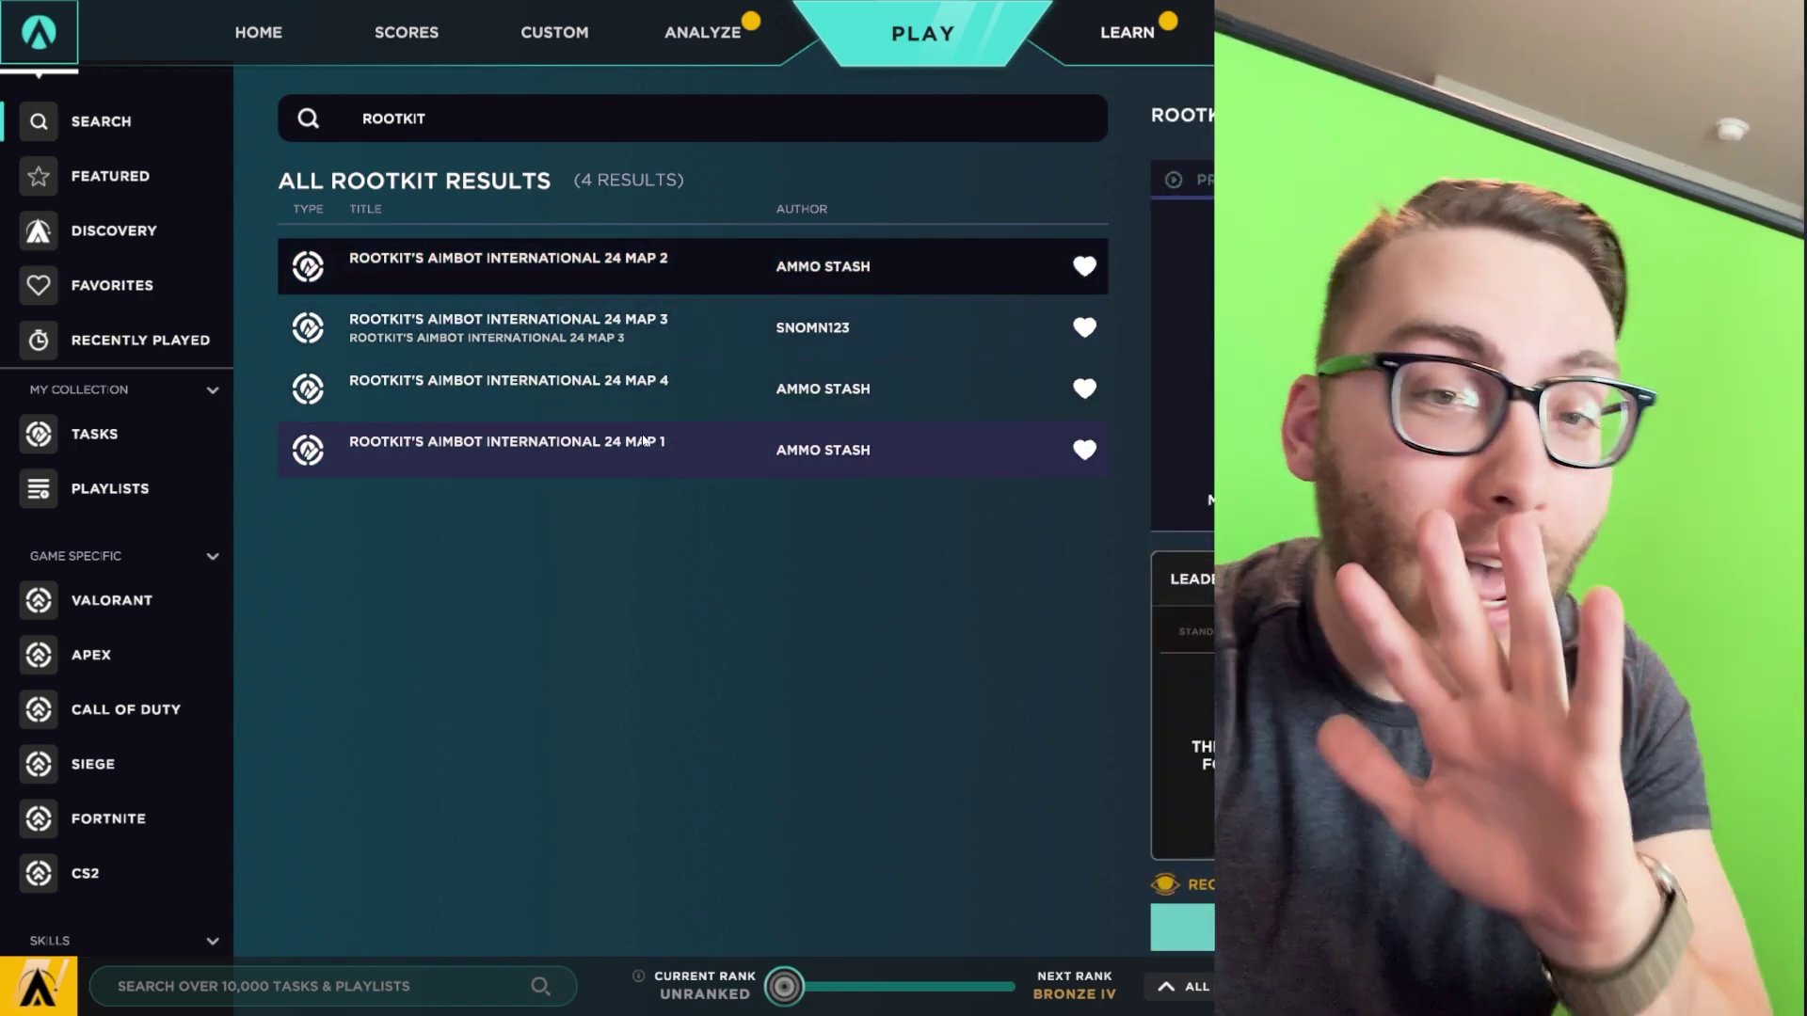
click(660, 467)
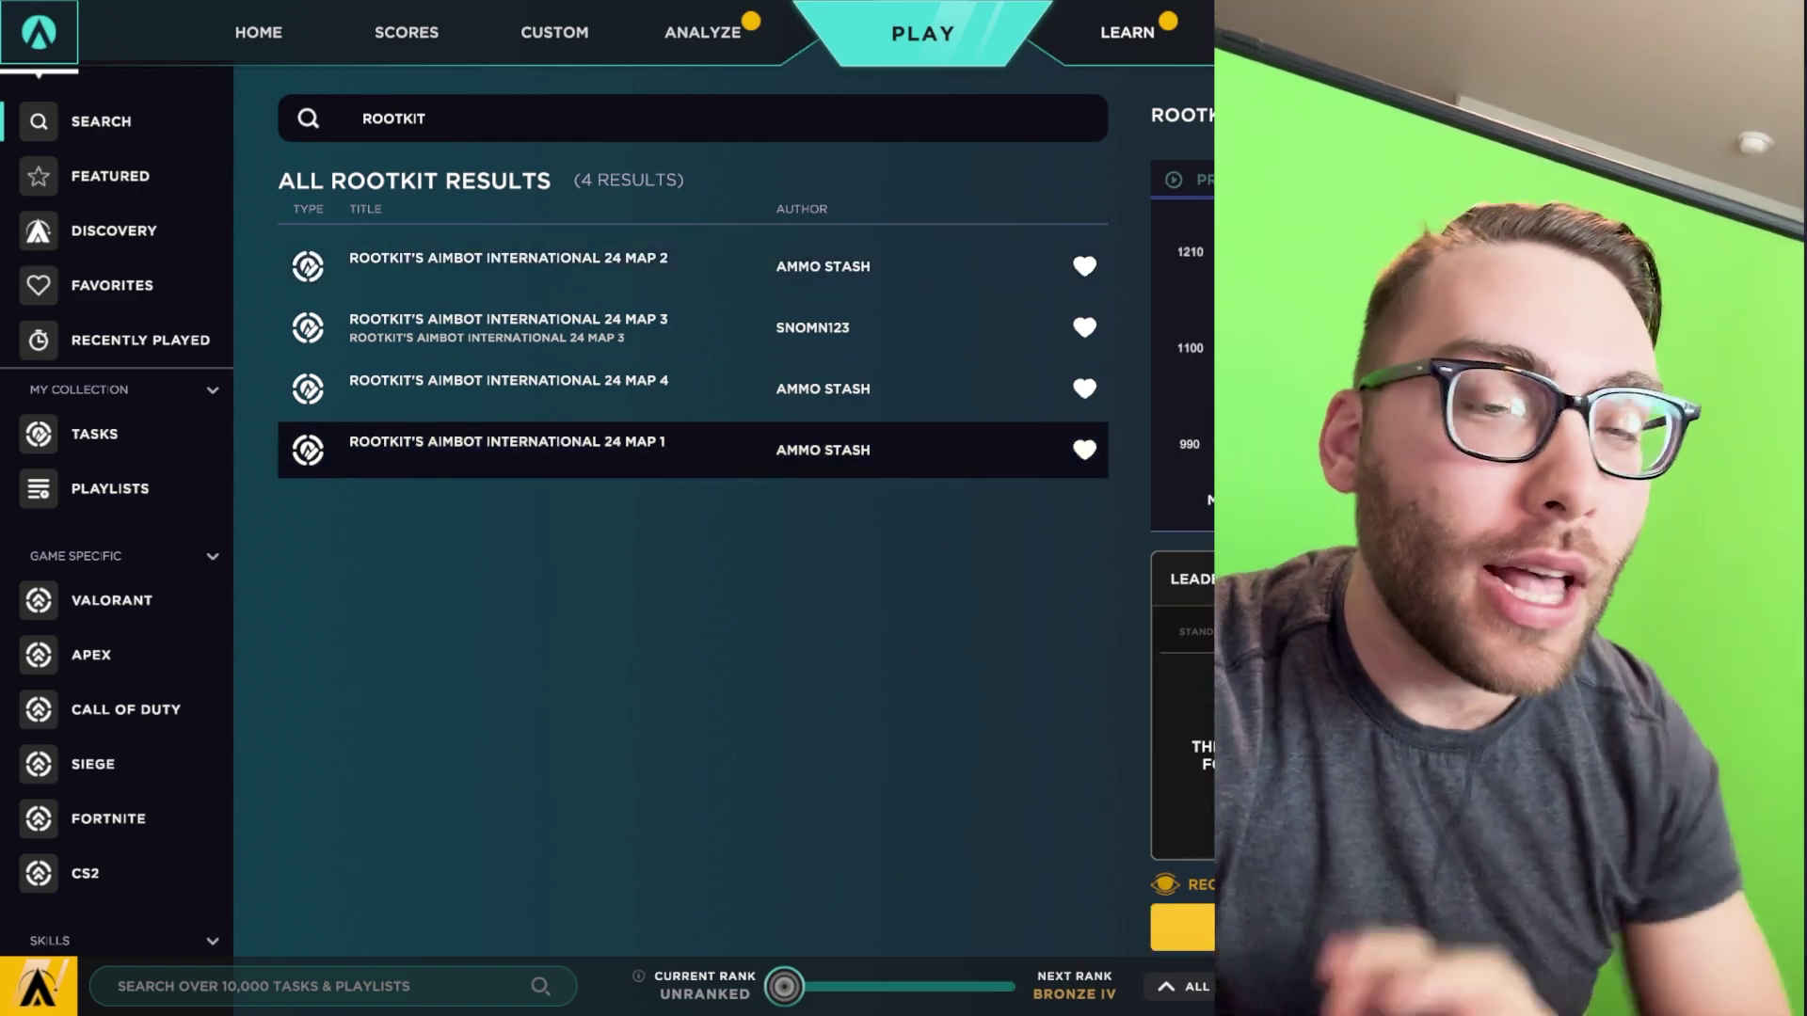
Step: Start Map 1 and shoot the first targets, including the moving ones
click(1182, 927)
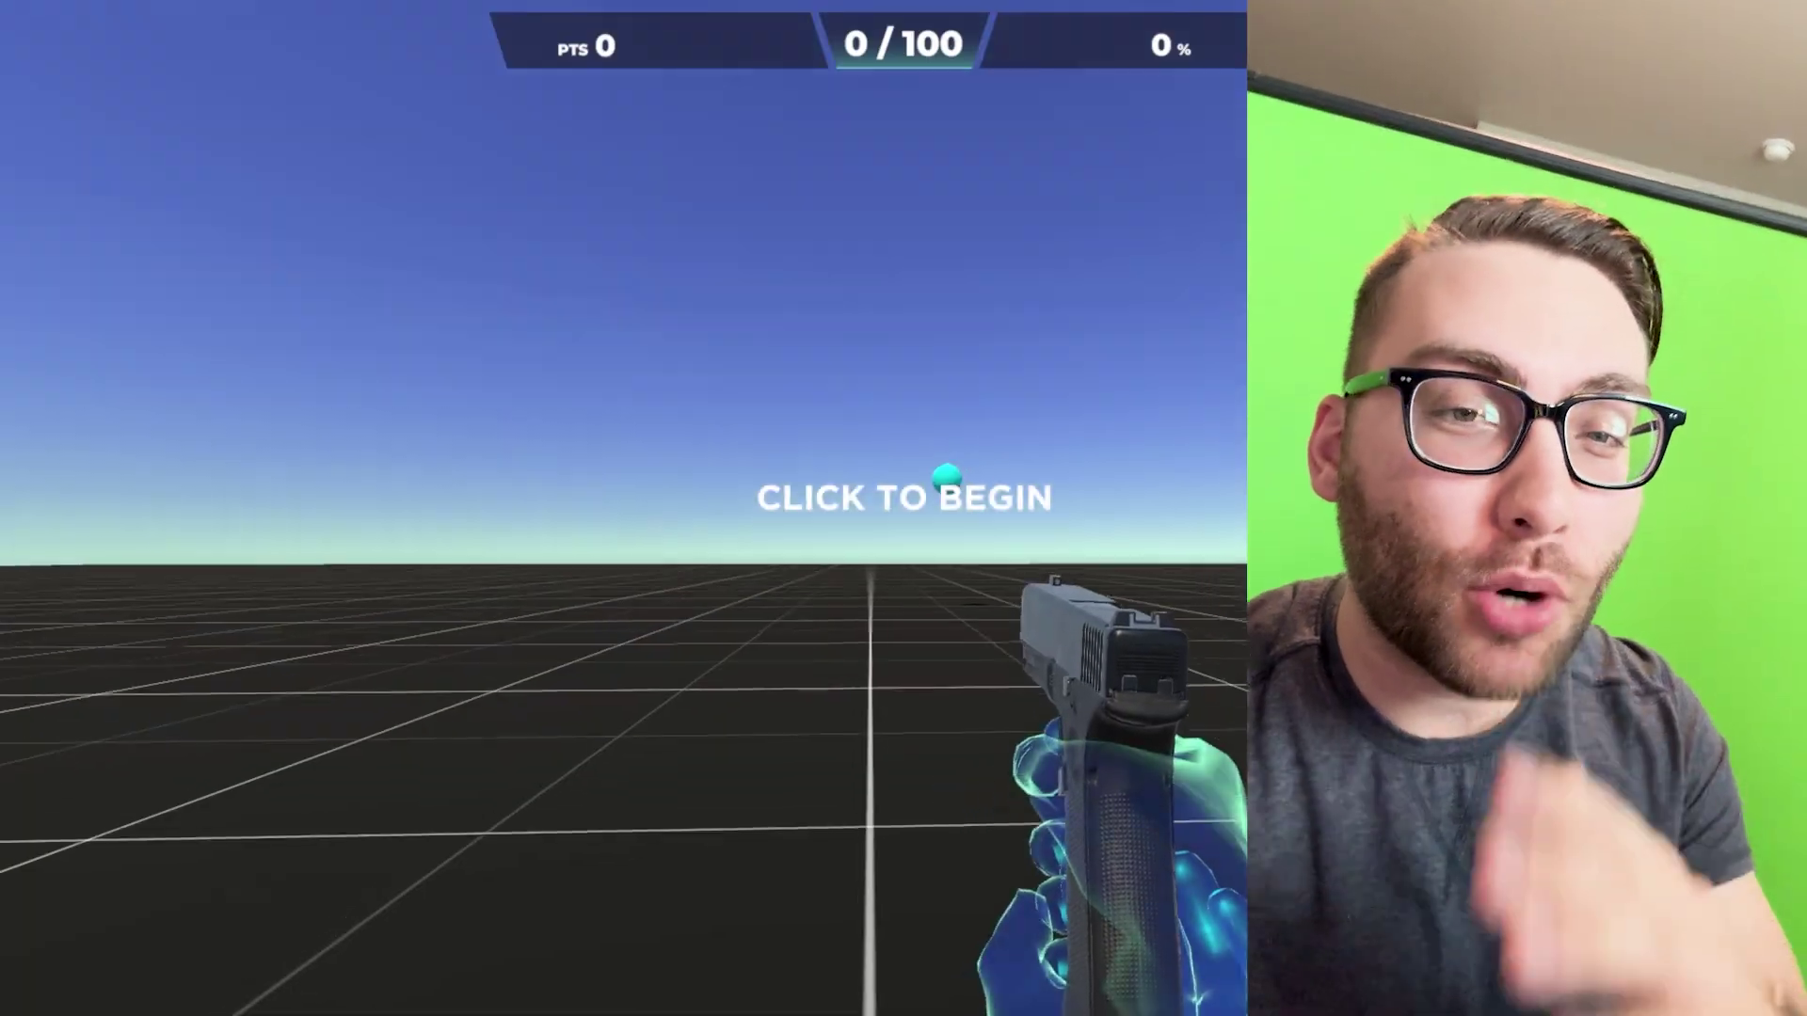
click(904, 497)
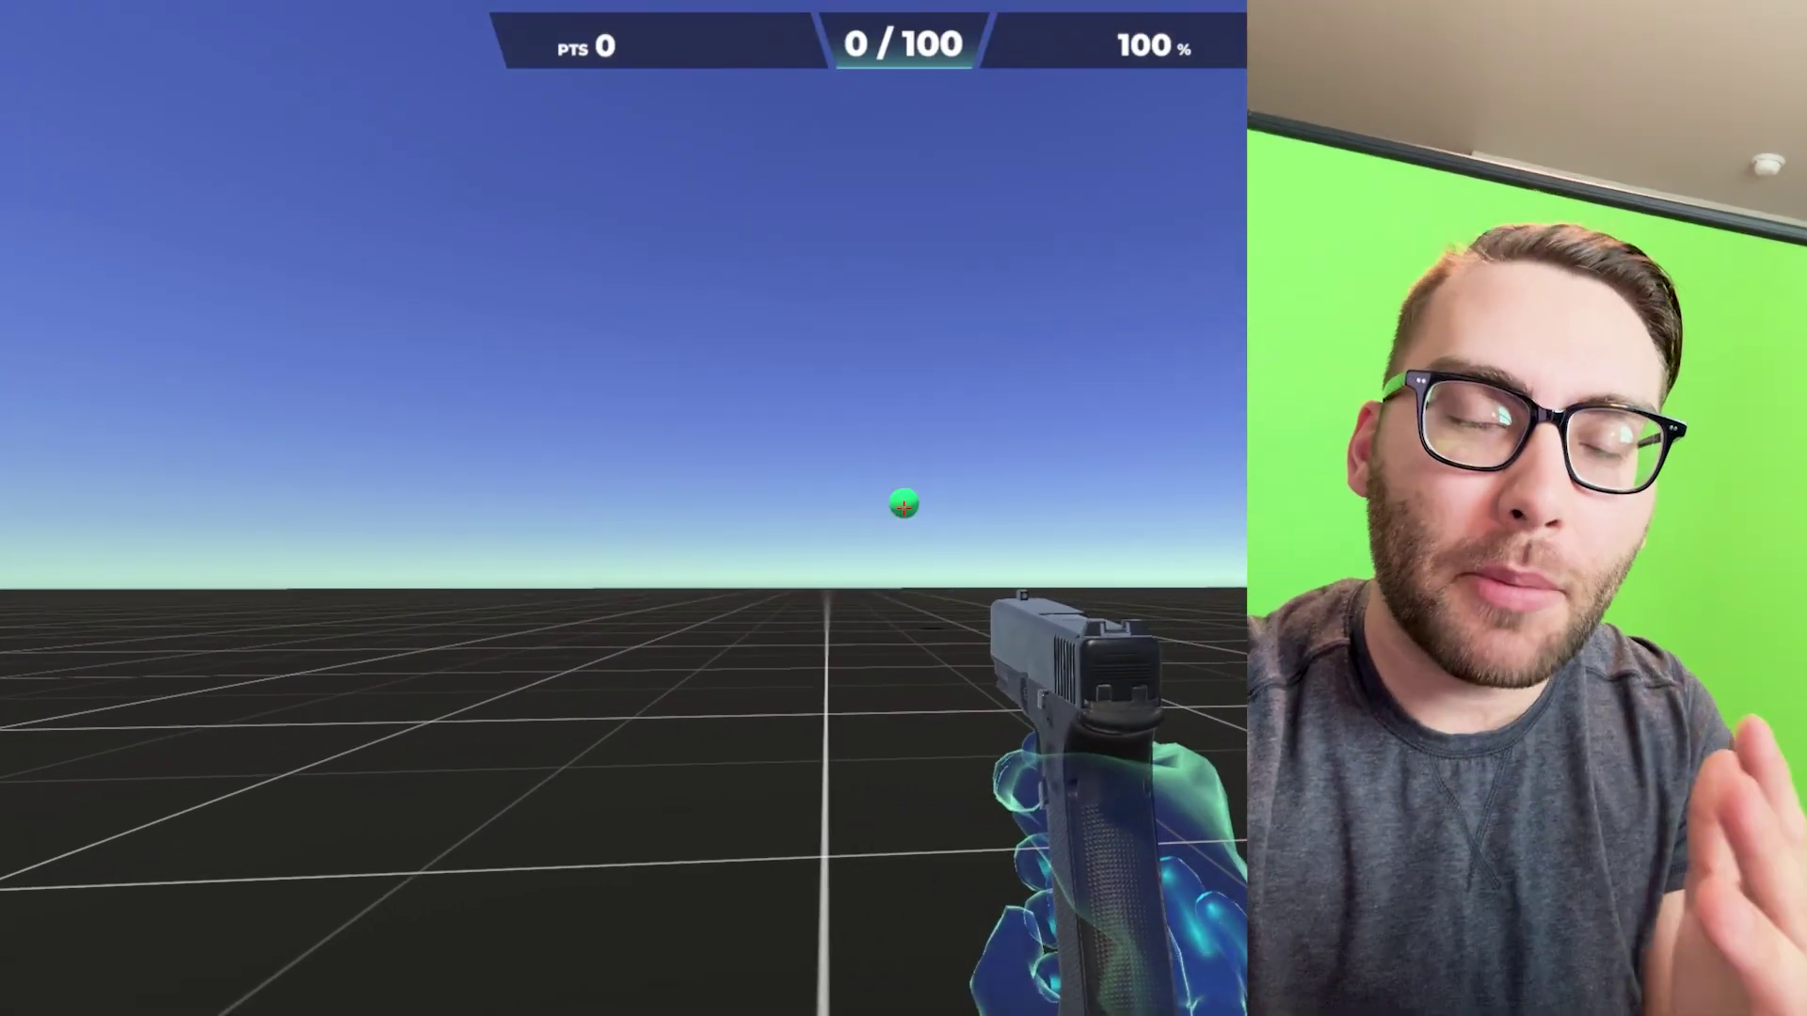
click(903, 508)
click(904, 509)
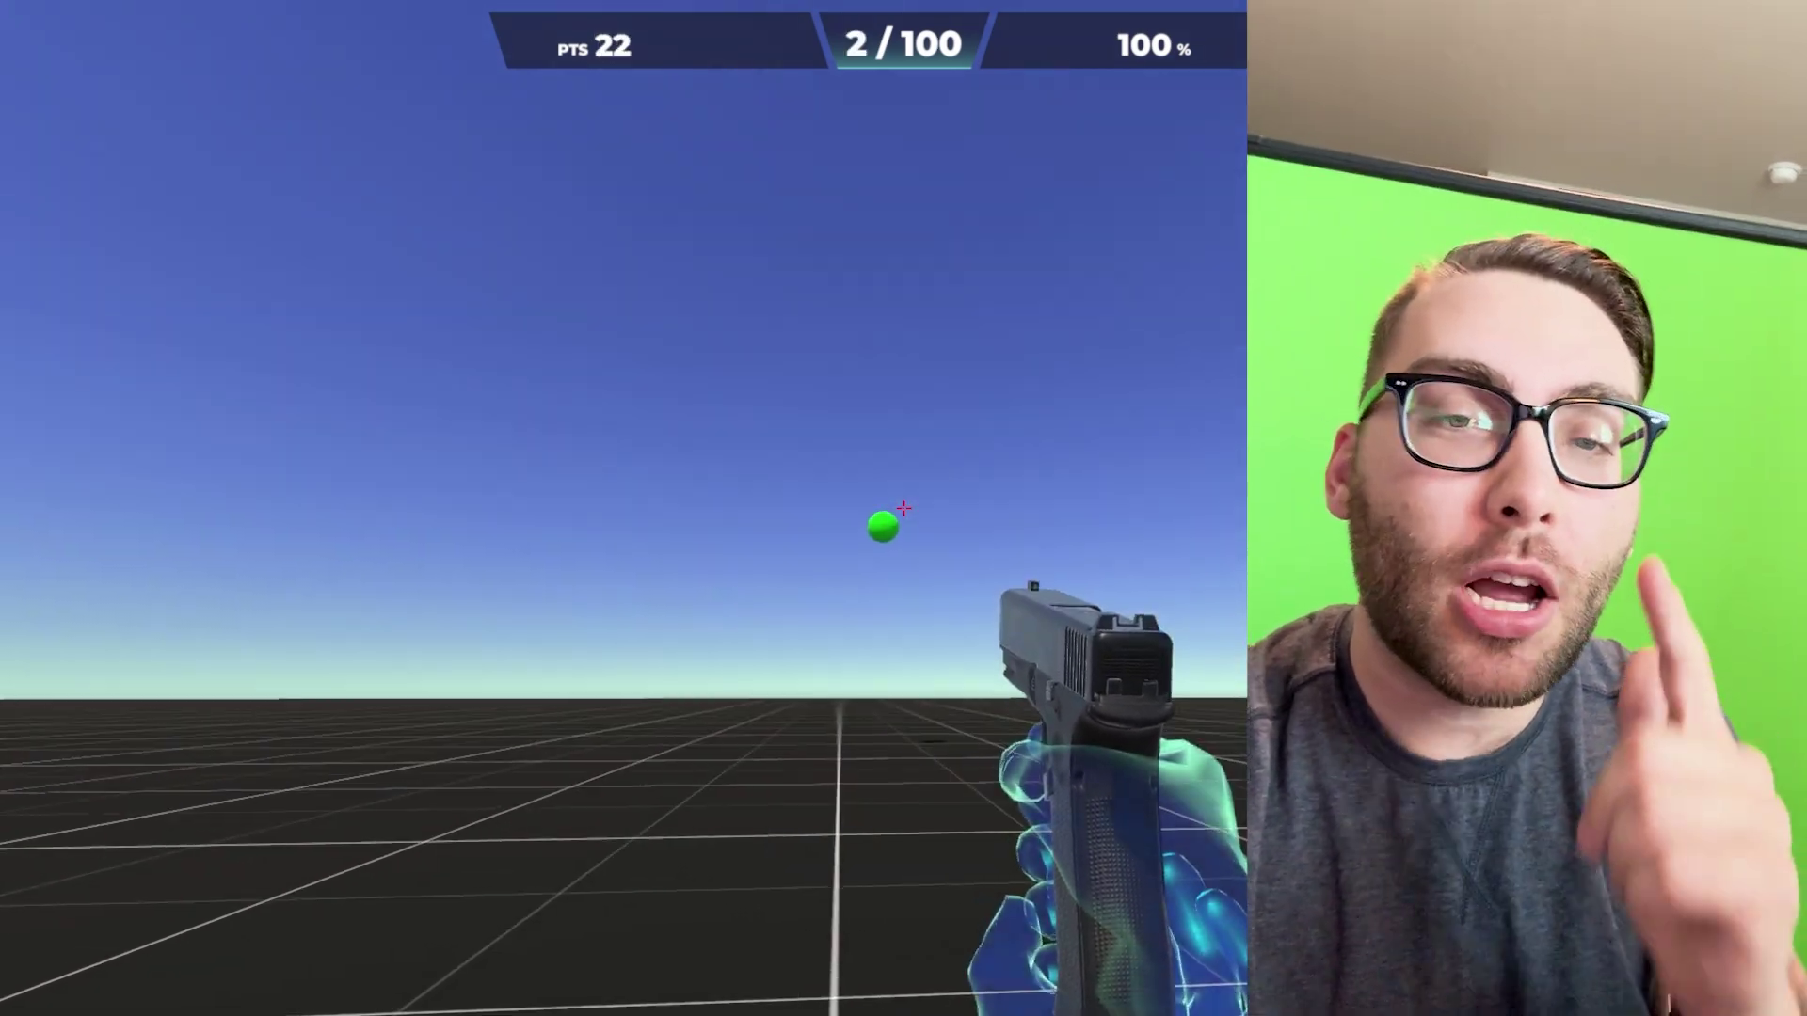
click(903, 509)
click(903, 508)
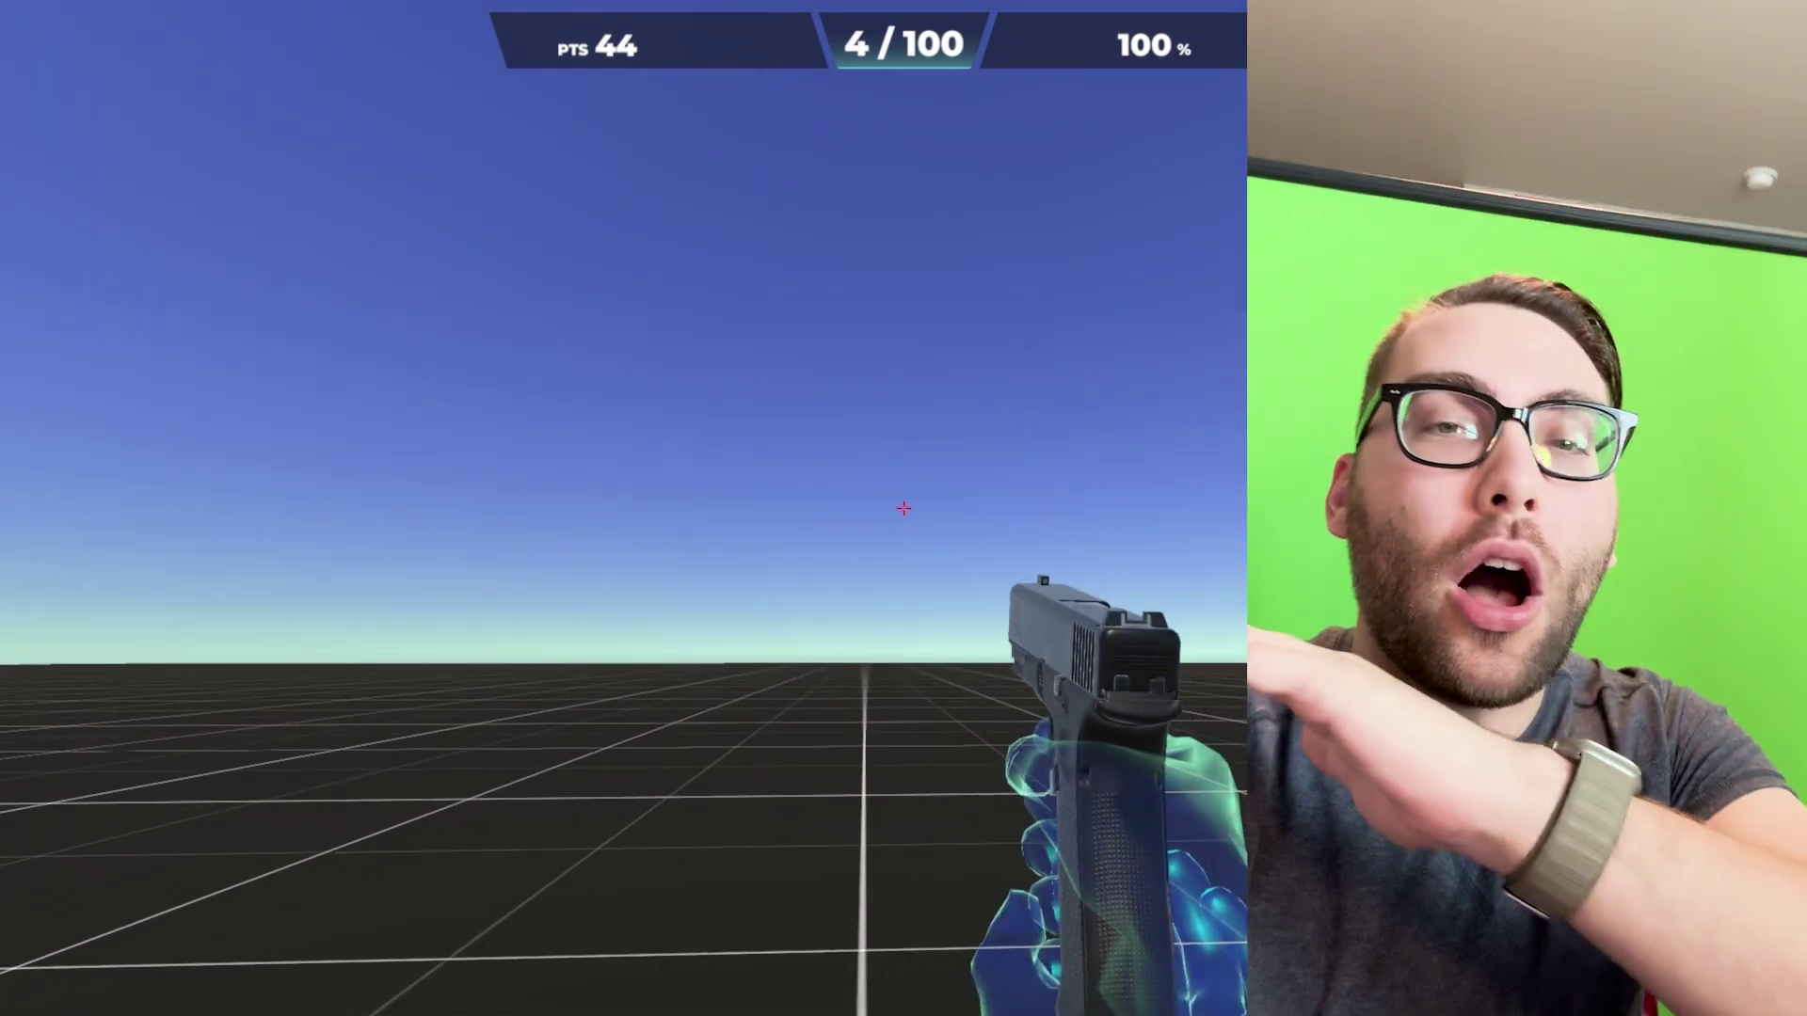
click(905, 509)
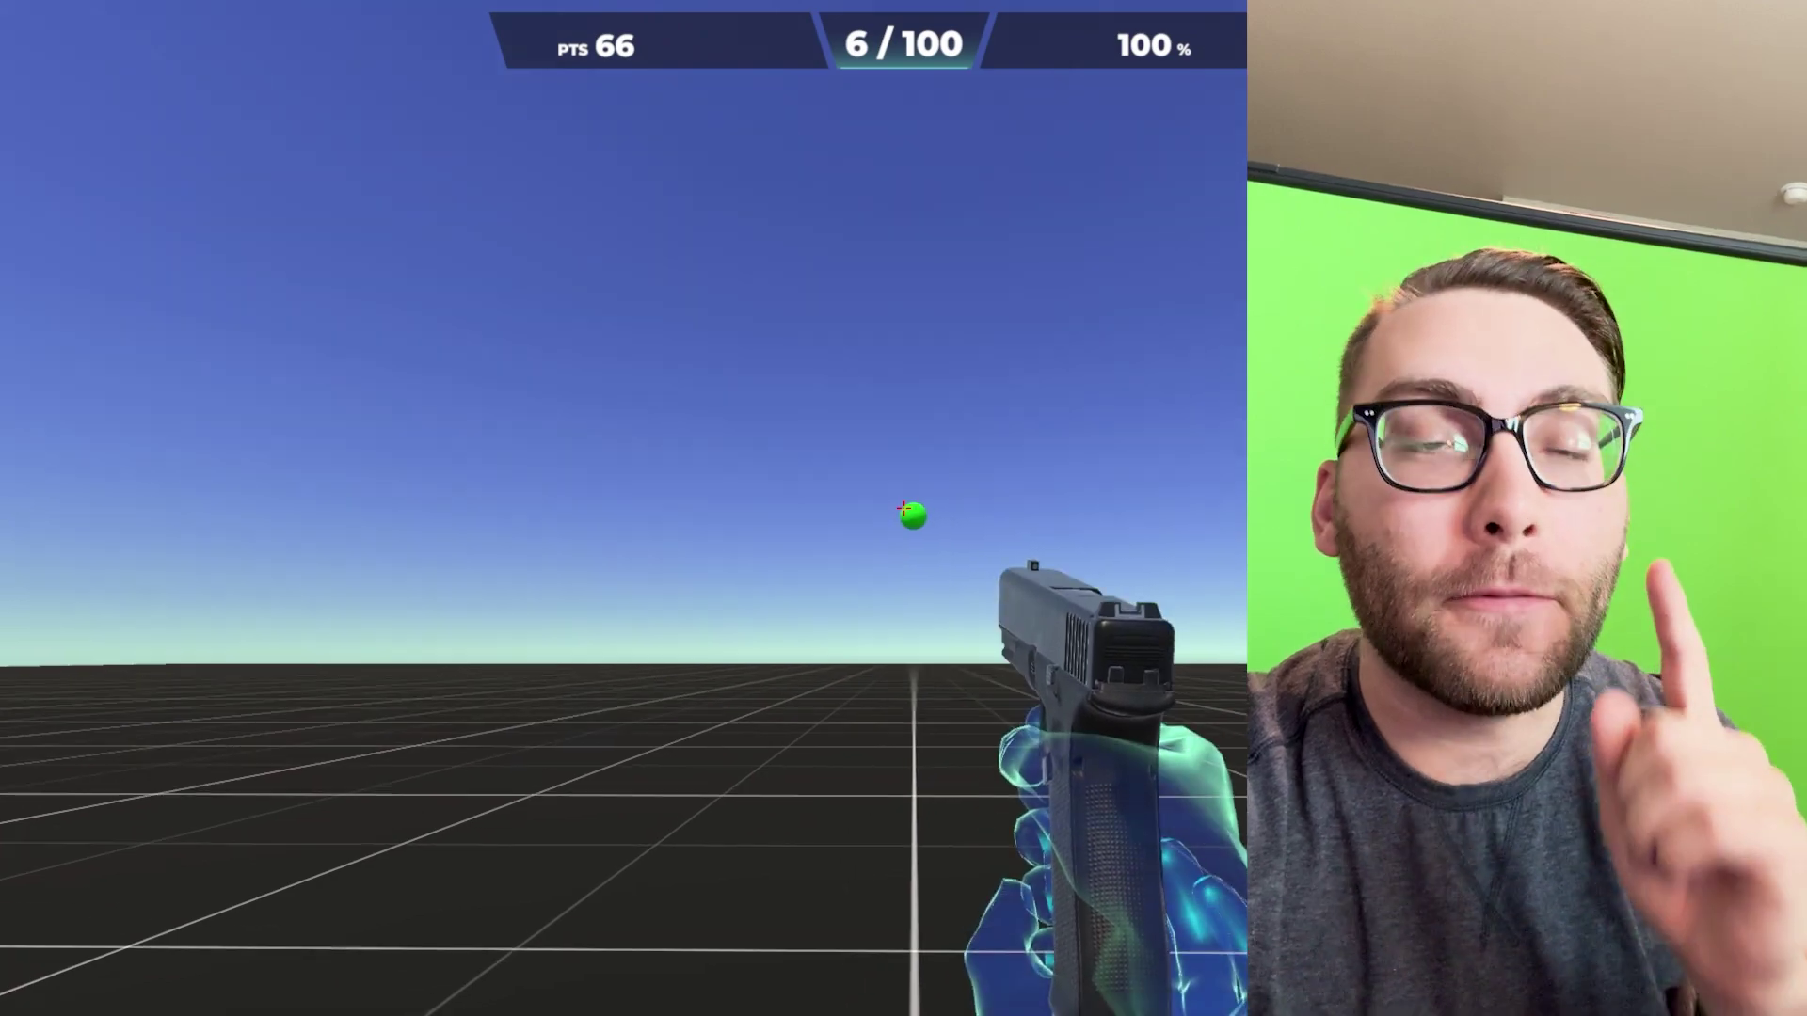
click(903, 508)
click(904, 509)
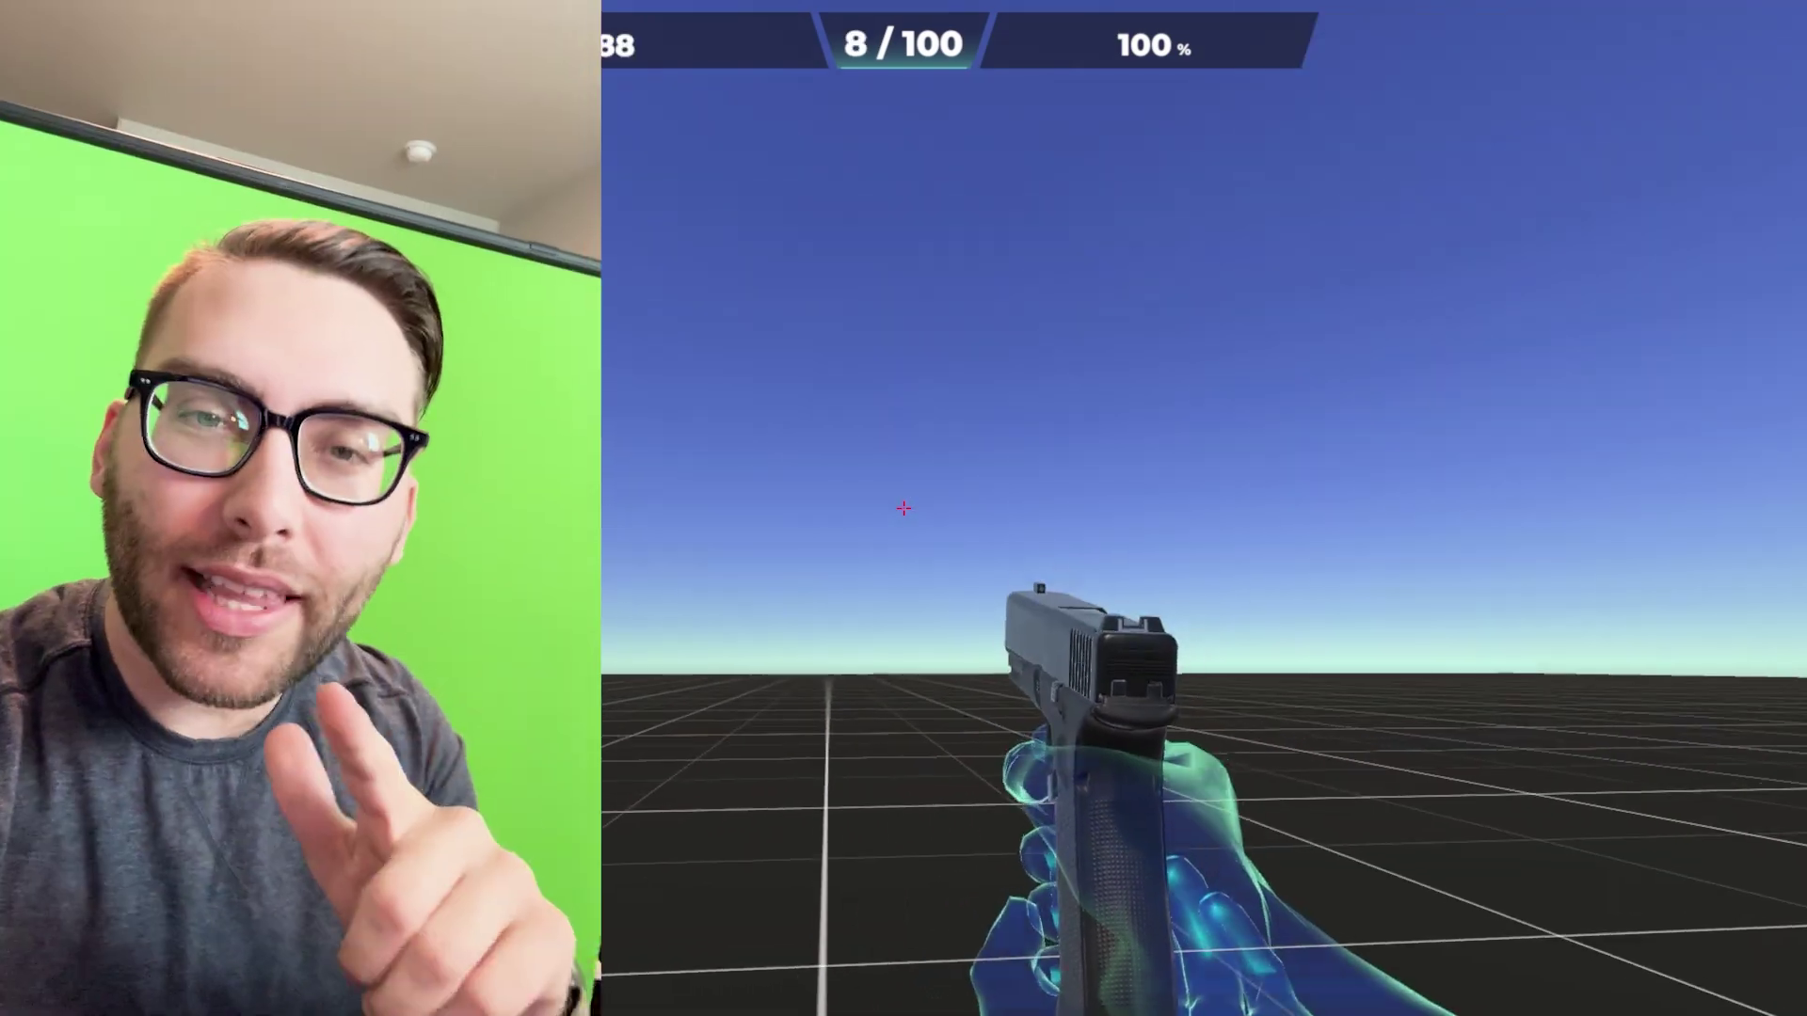
click(904, 508)
click(903, 508)
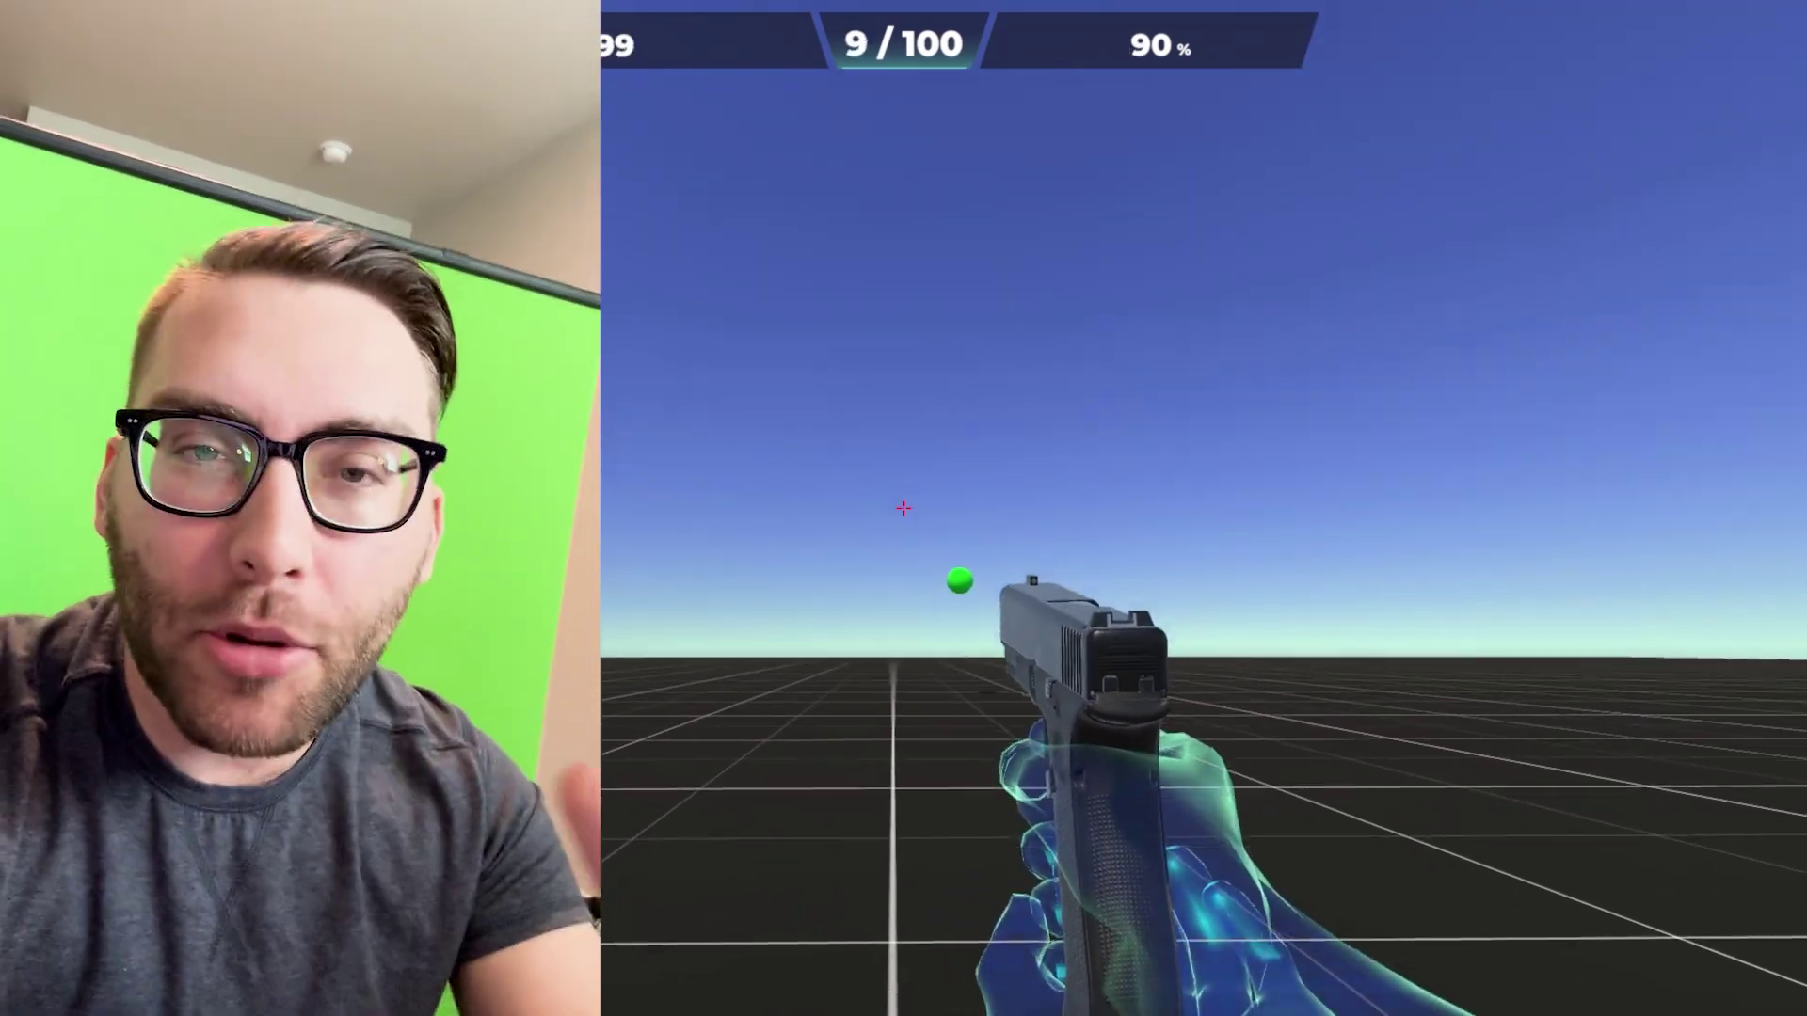
click(903, 508)
click(904, 508)
click(903, 509)
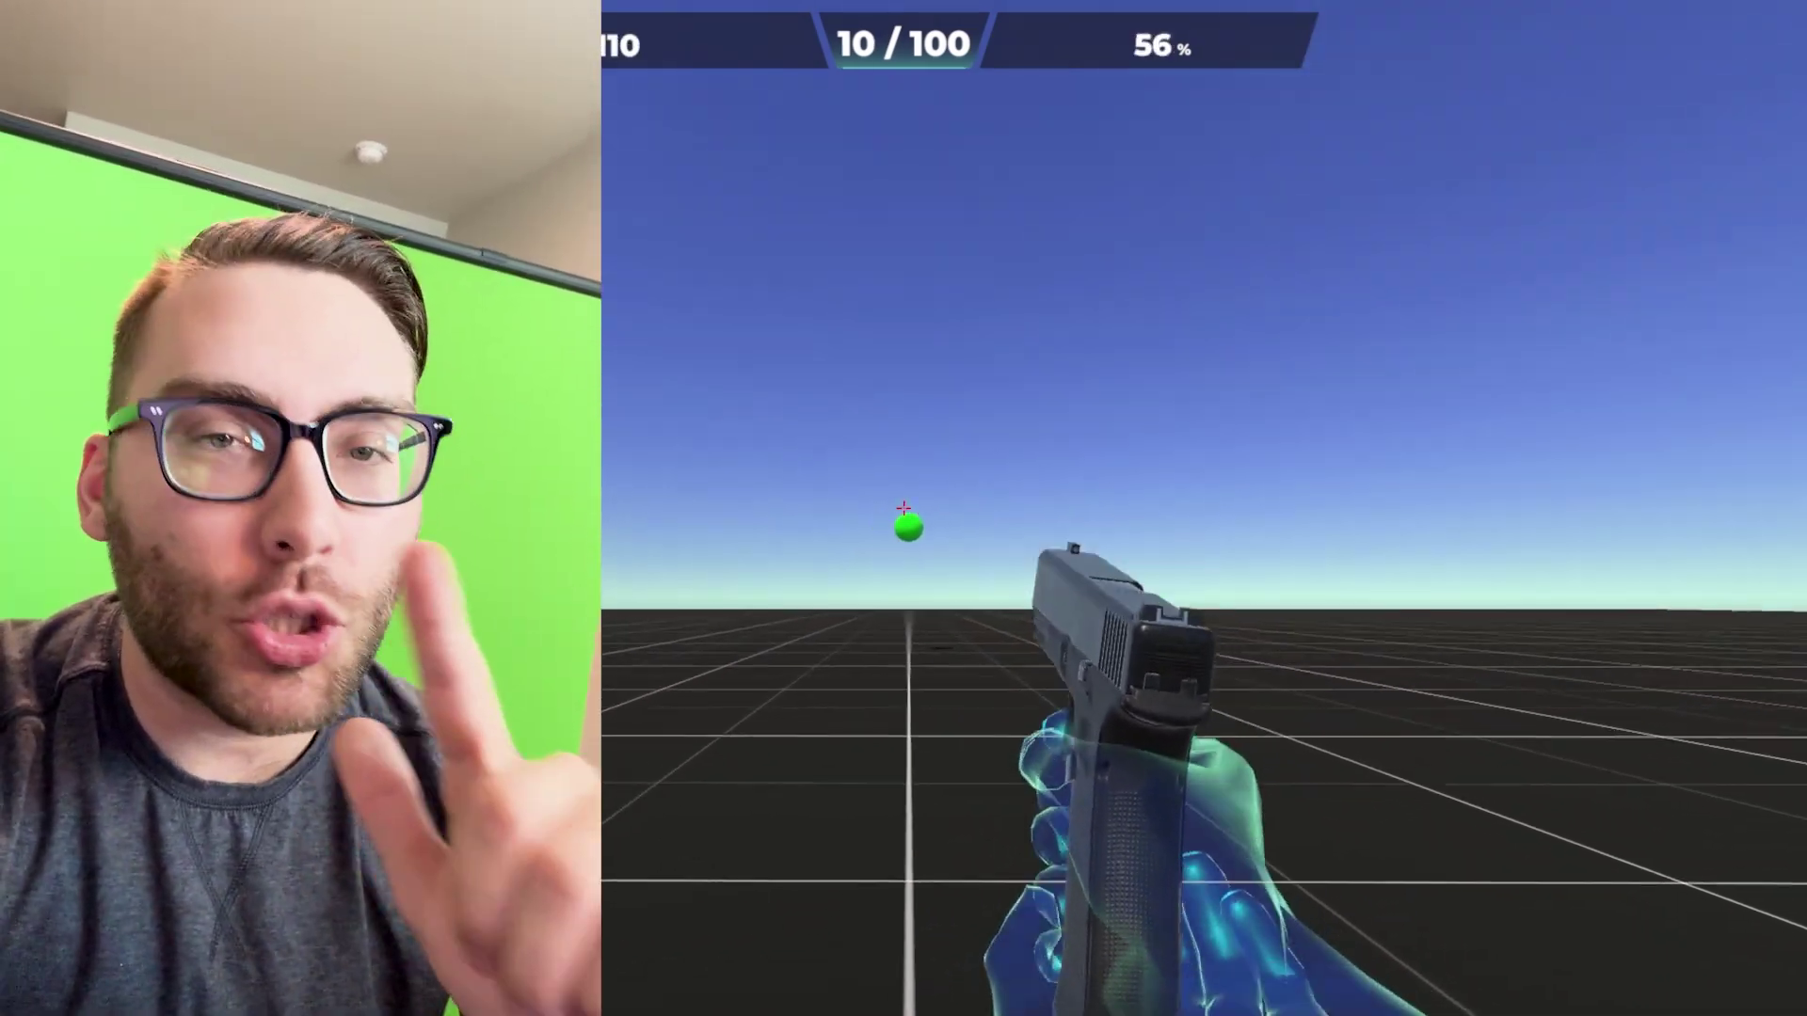
click(904, 509)
click(903, 508)
click(904, 508)
click(904, 510)
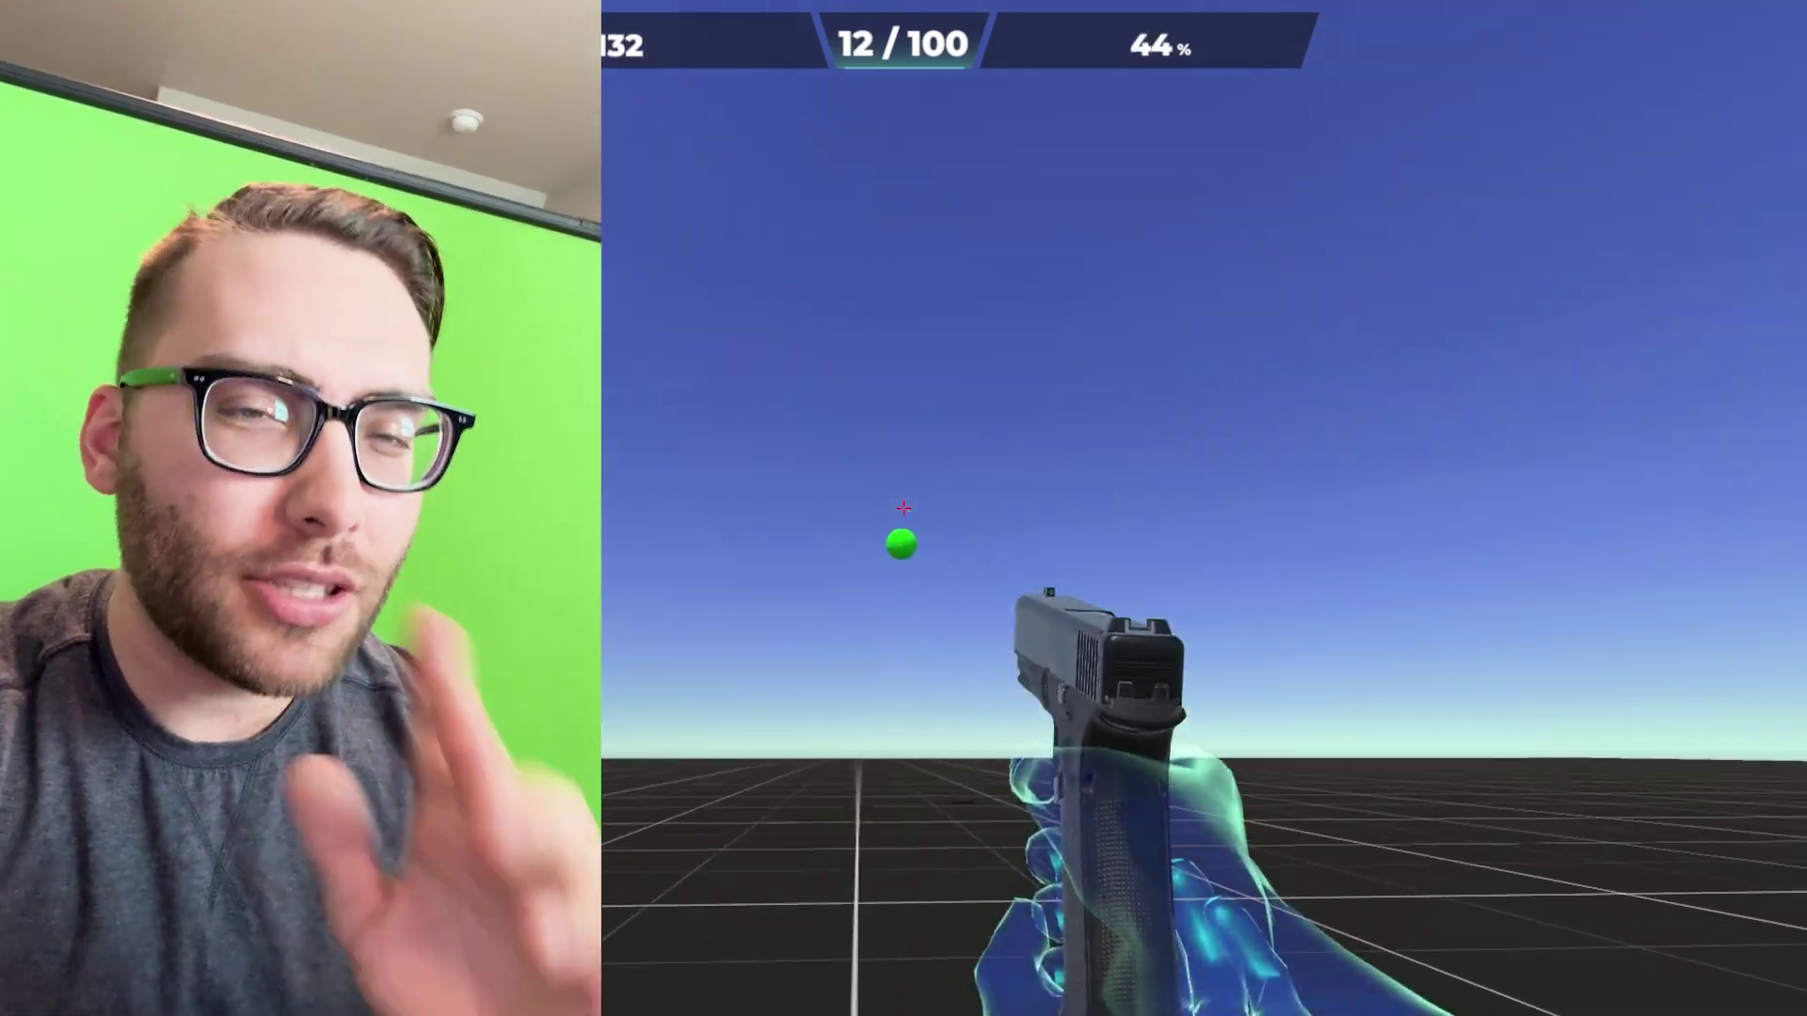
Step: Shoot more green spheres to reach 25 of 100, then exit the round
click(903, 510)
click(904, 509)
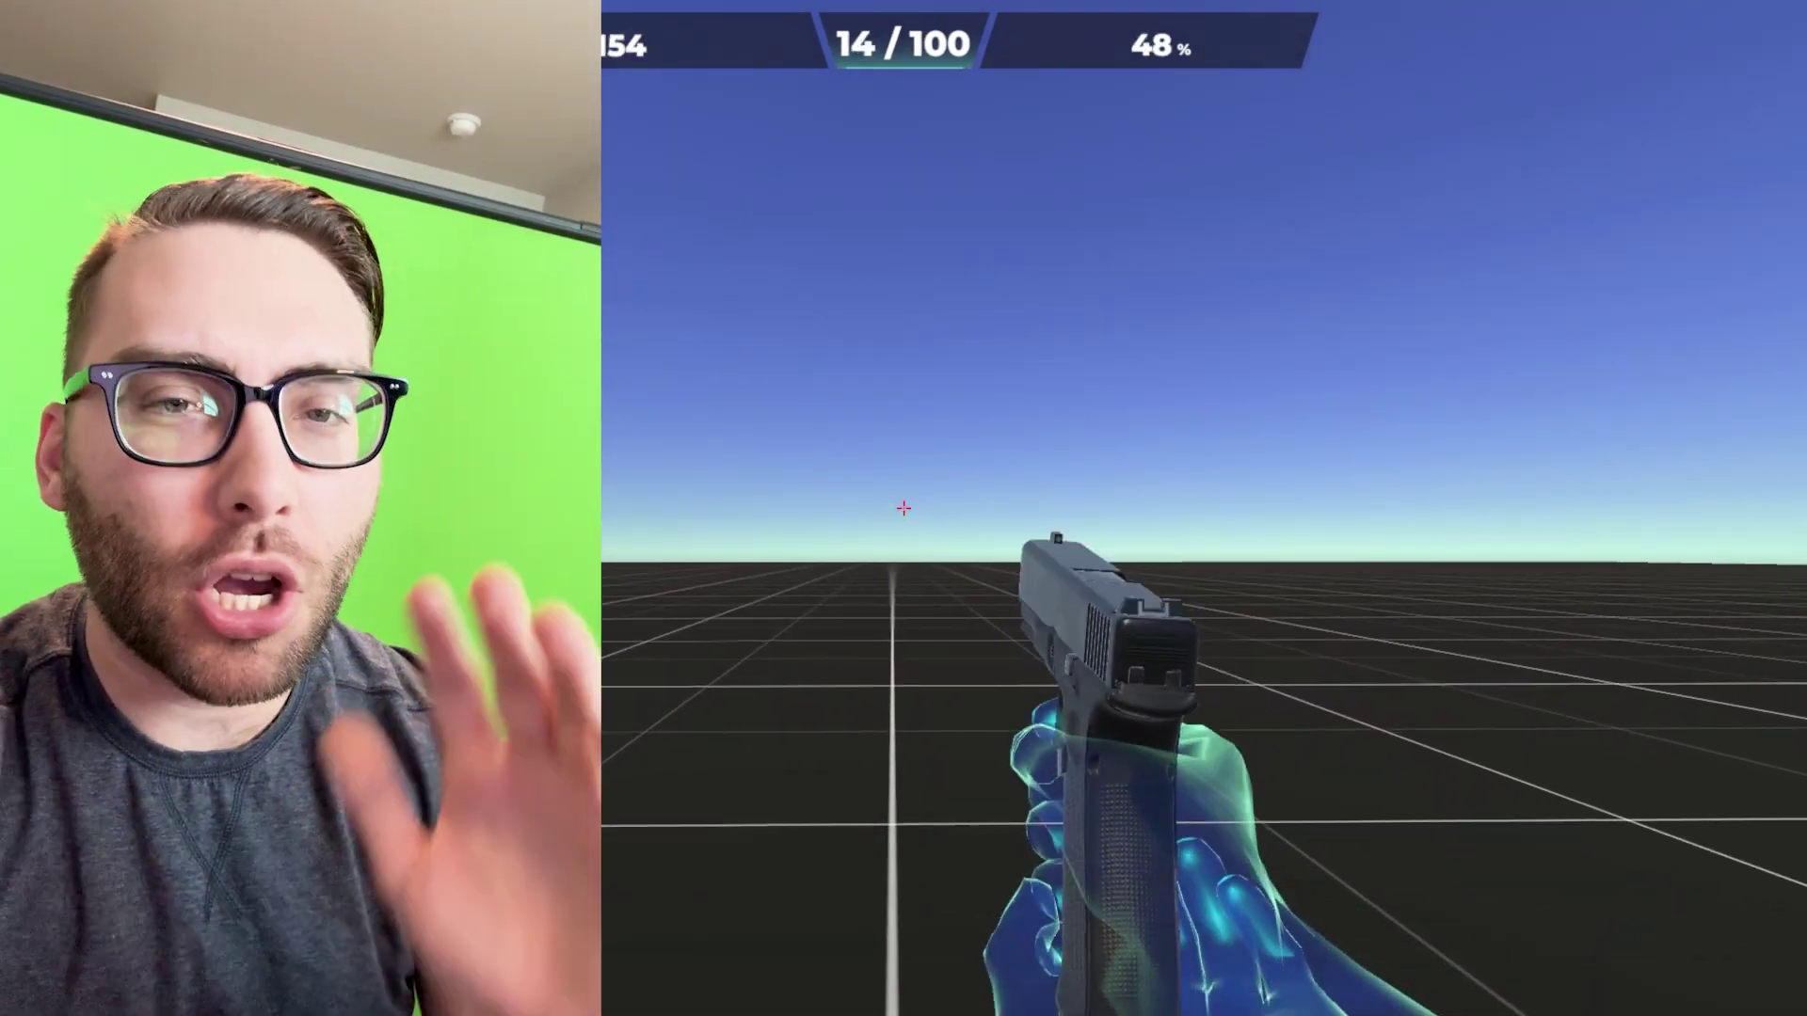
click(905, 508)
click(904, 508)
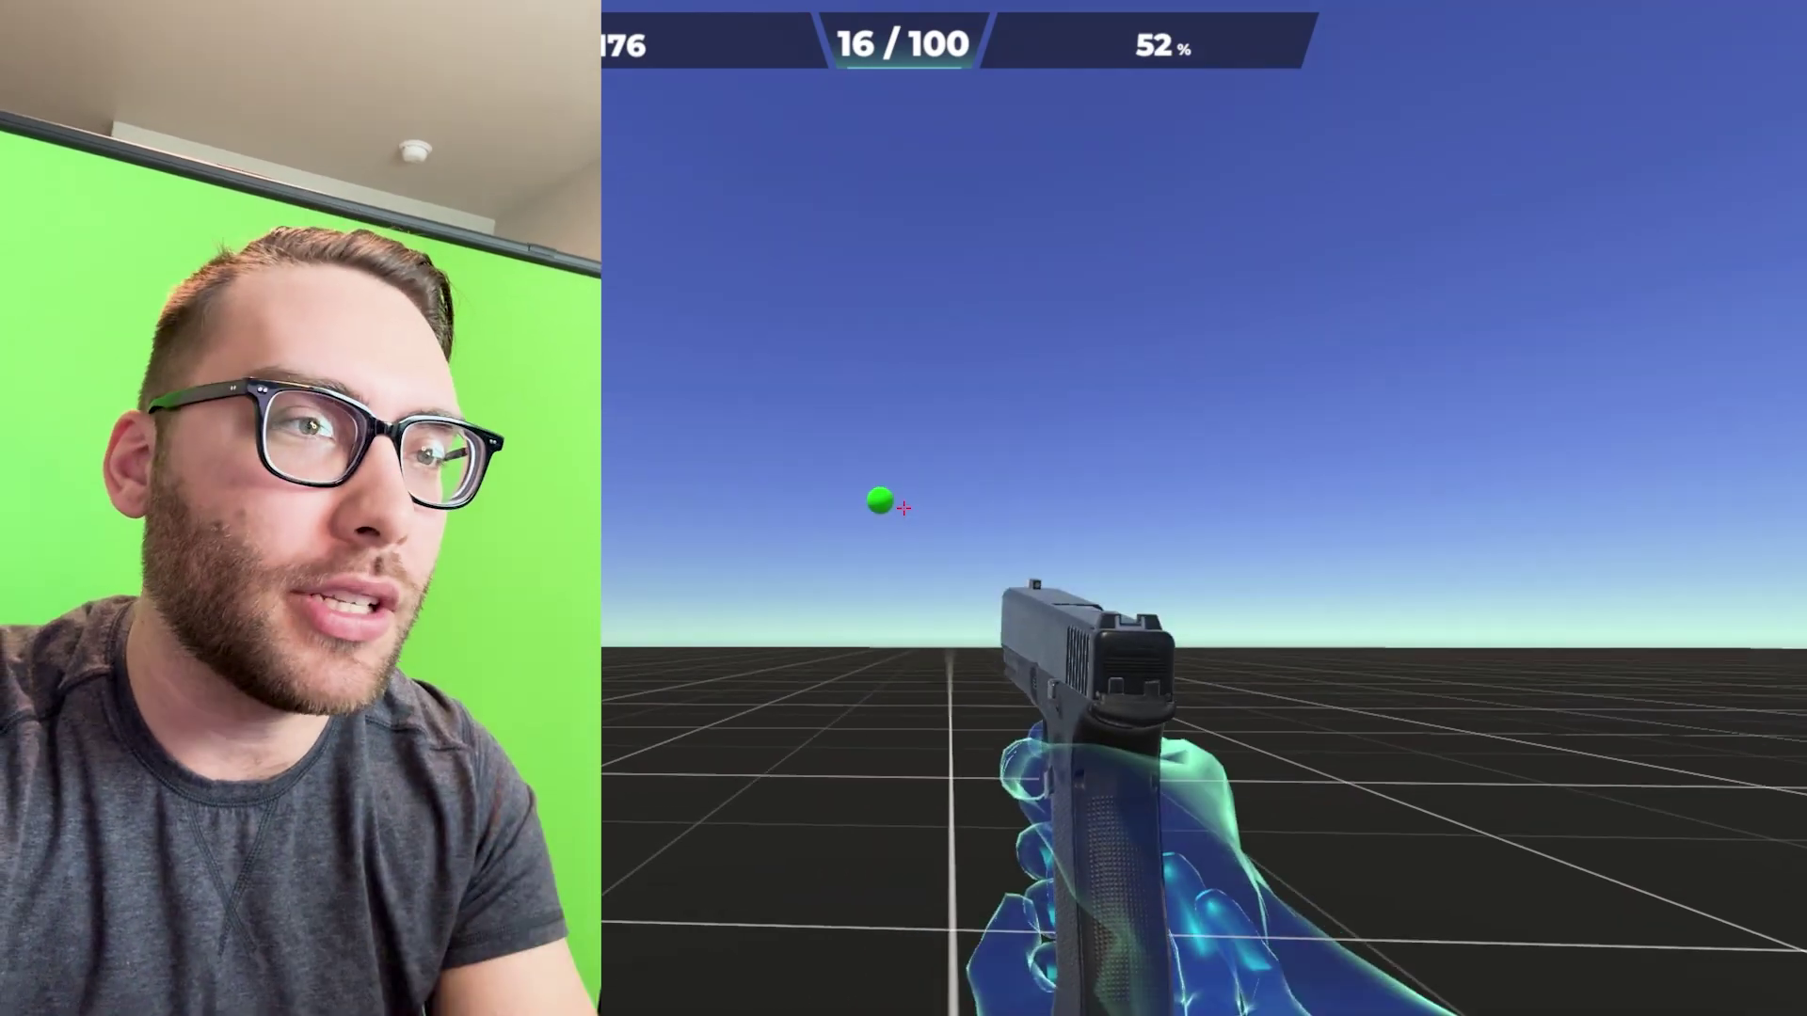
click(904, 508)
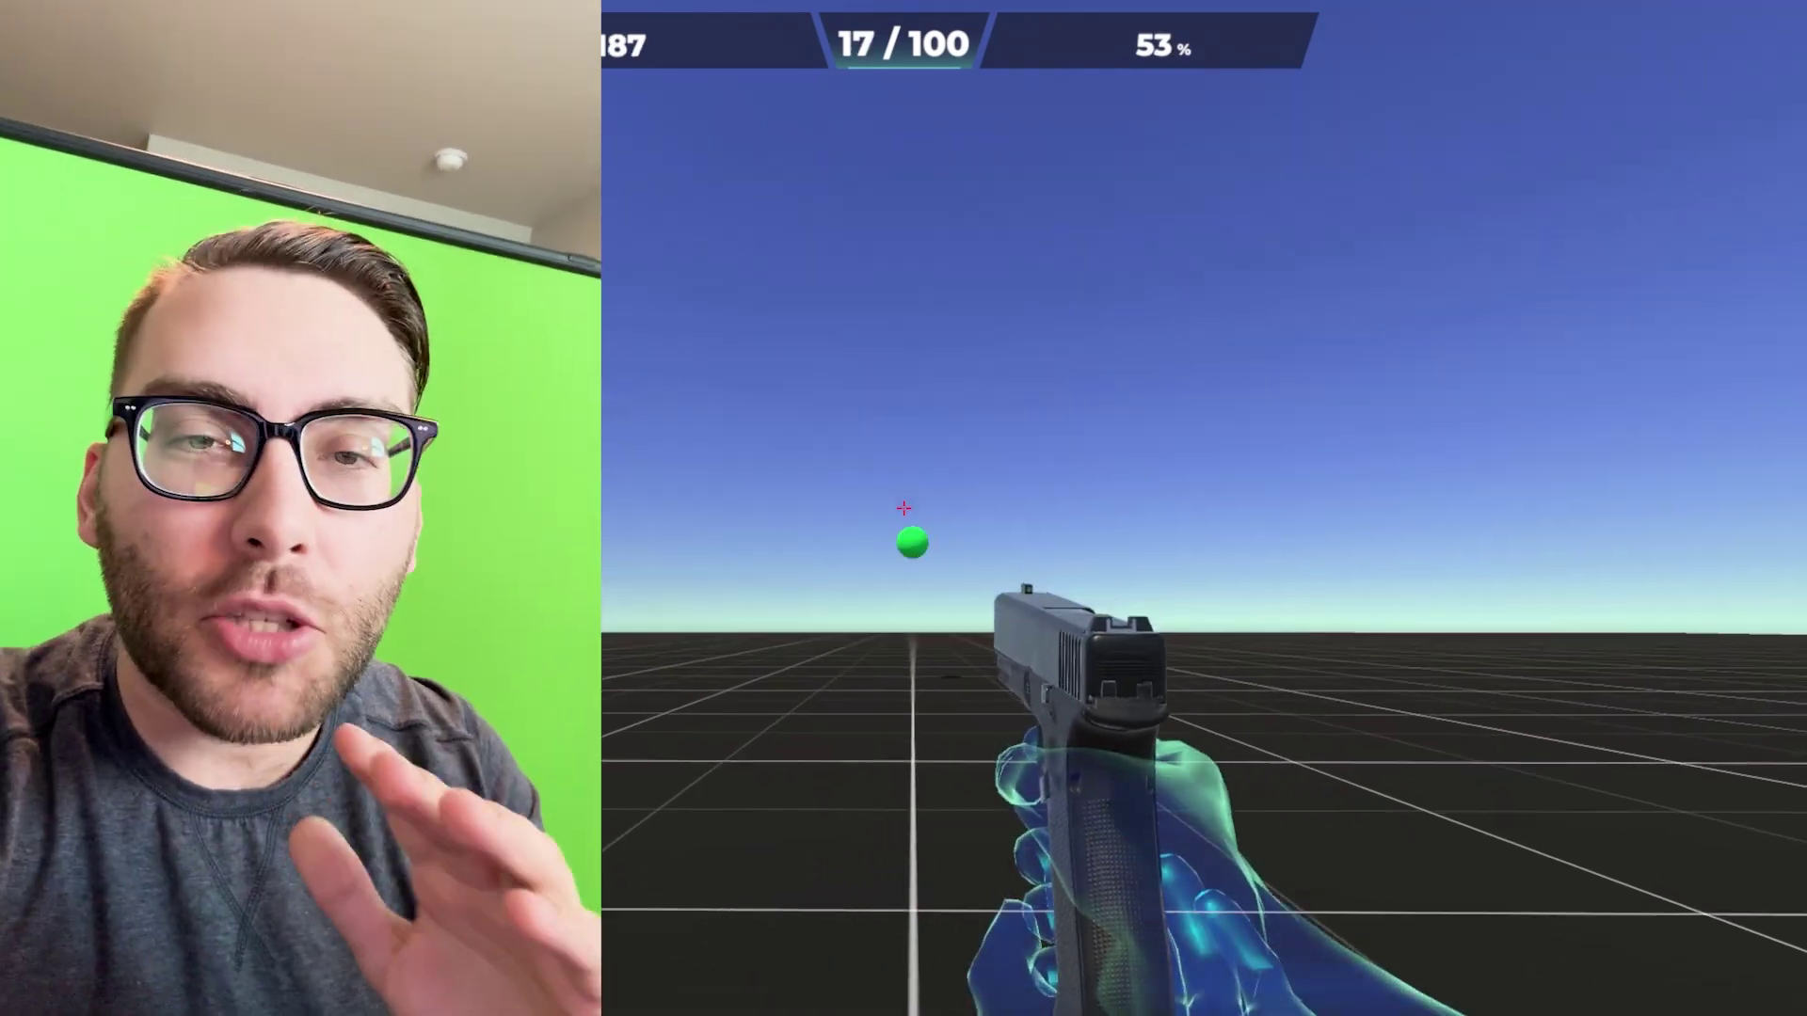
click(903, 508)
click(904, 509)
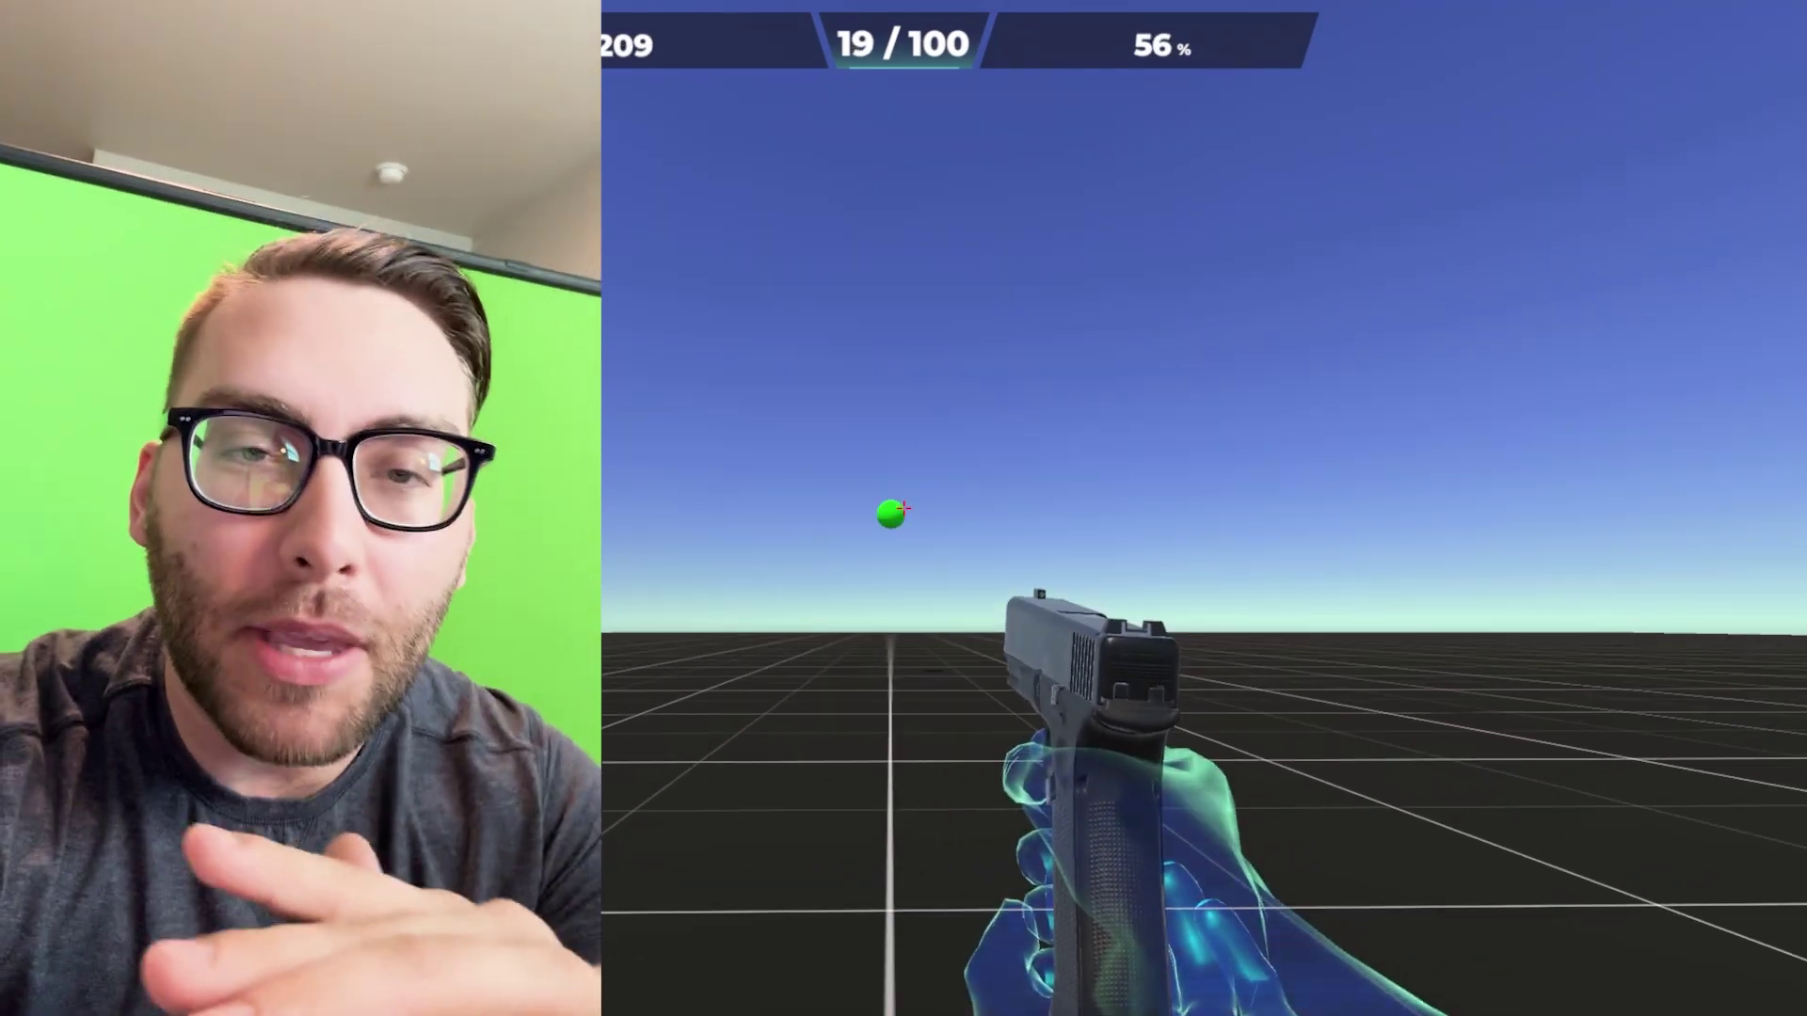
click(904, 509)
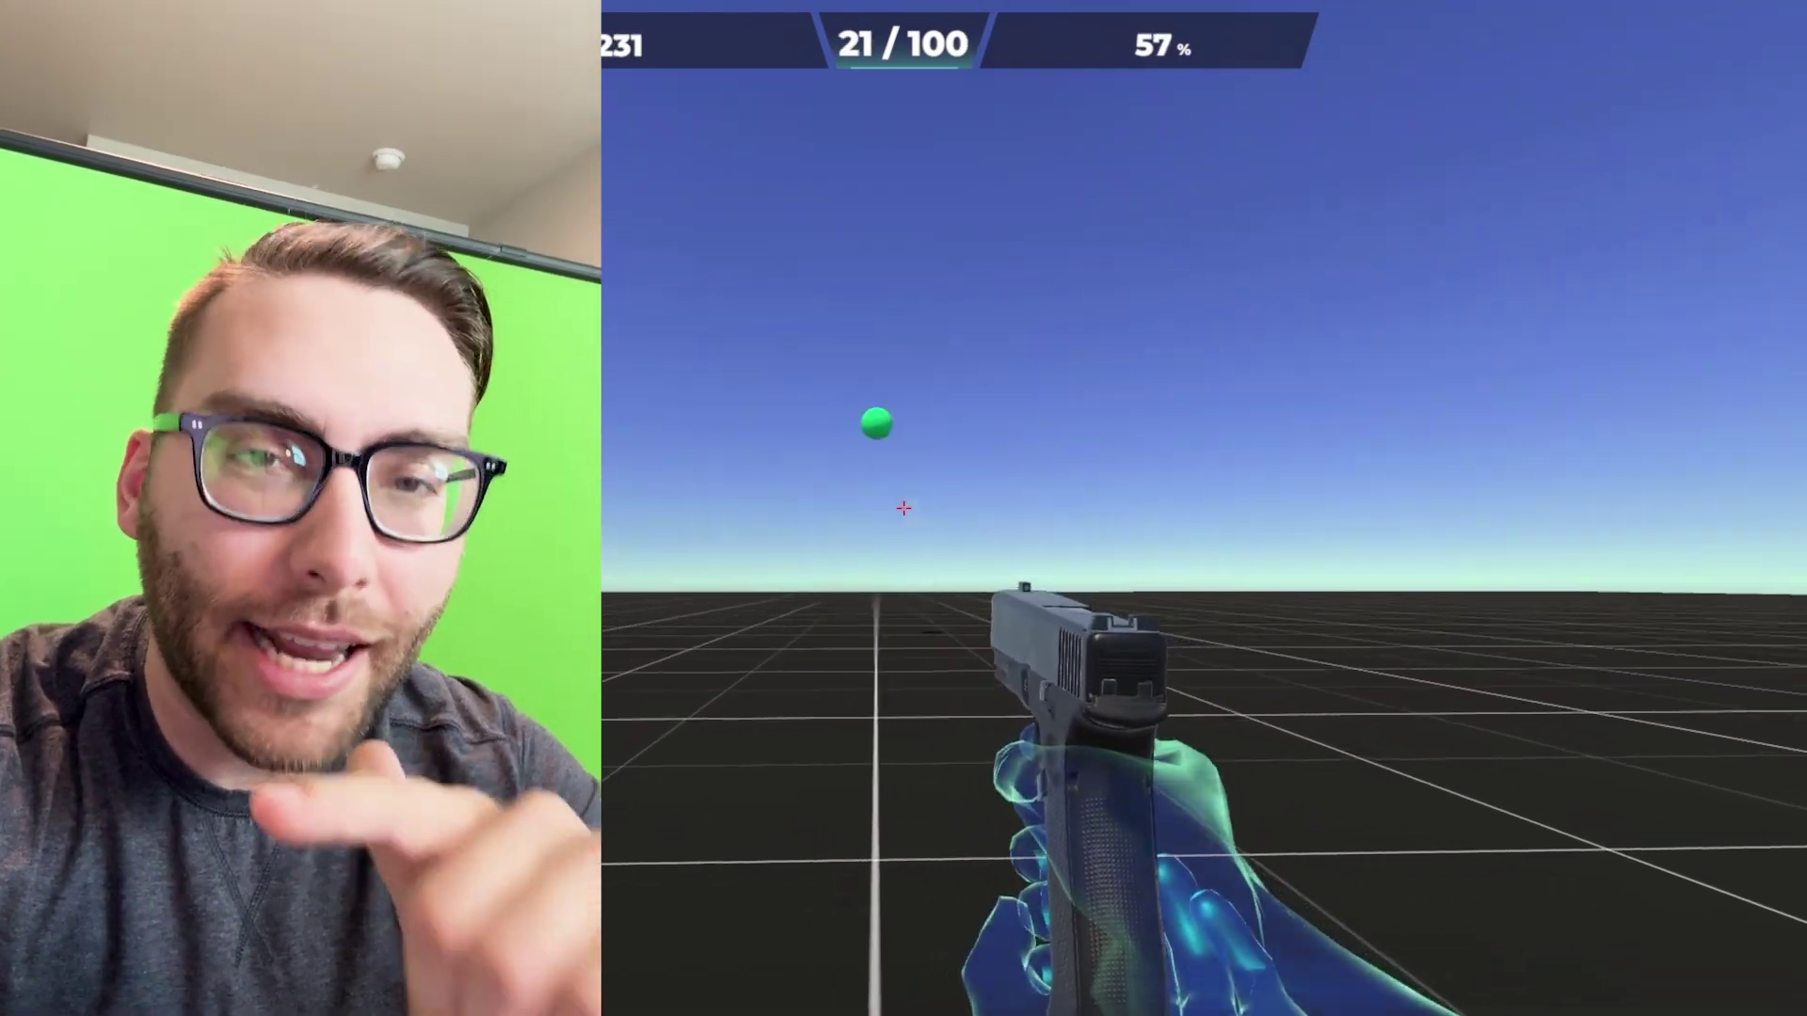
click(904, 508)
click(903, 509)
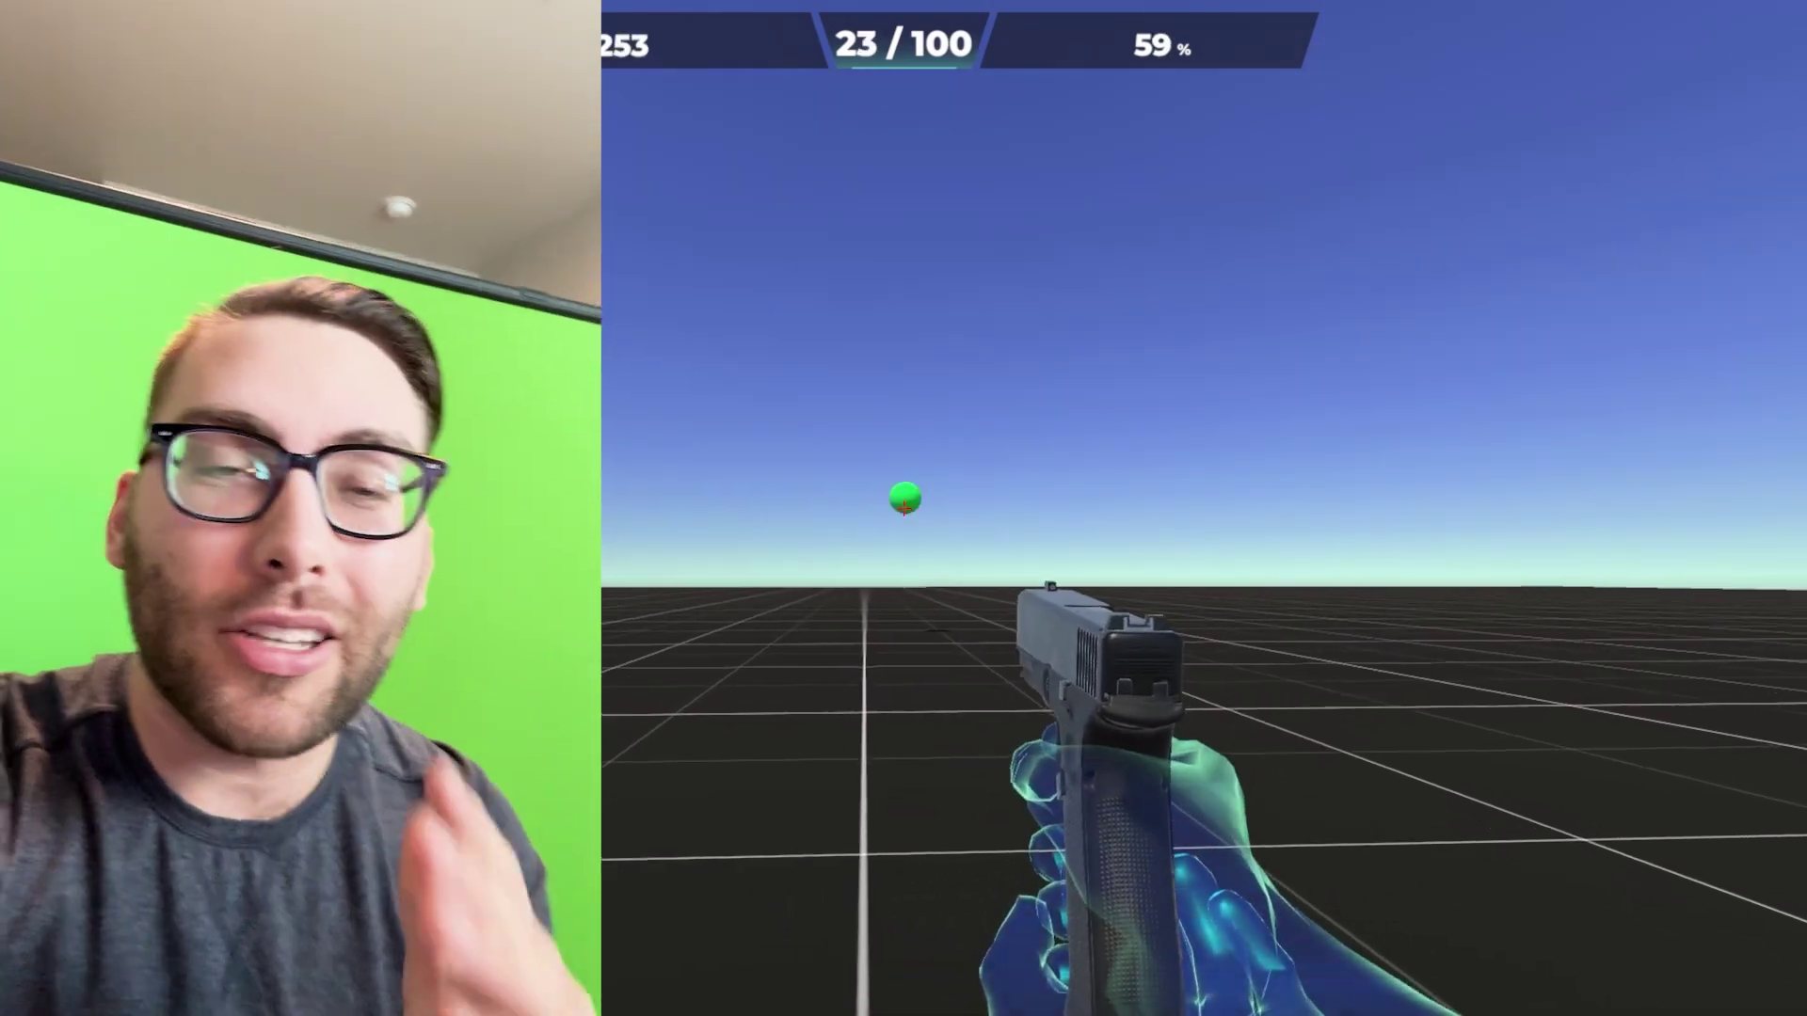
click(903, 509)
click(904, 508)
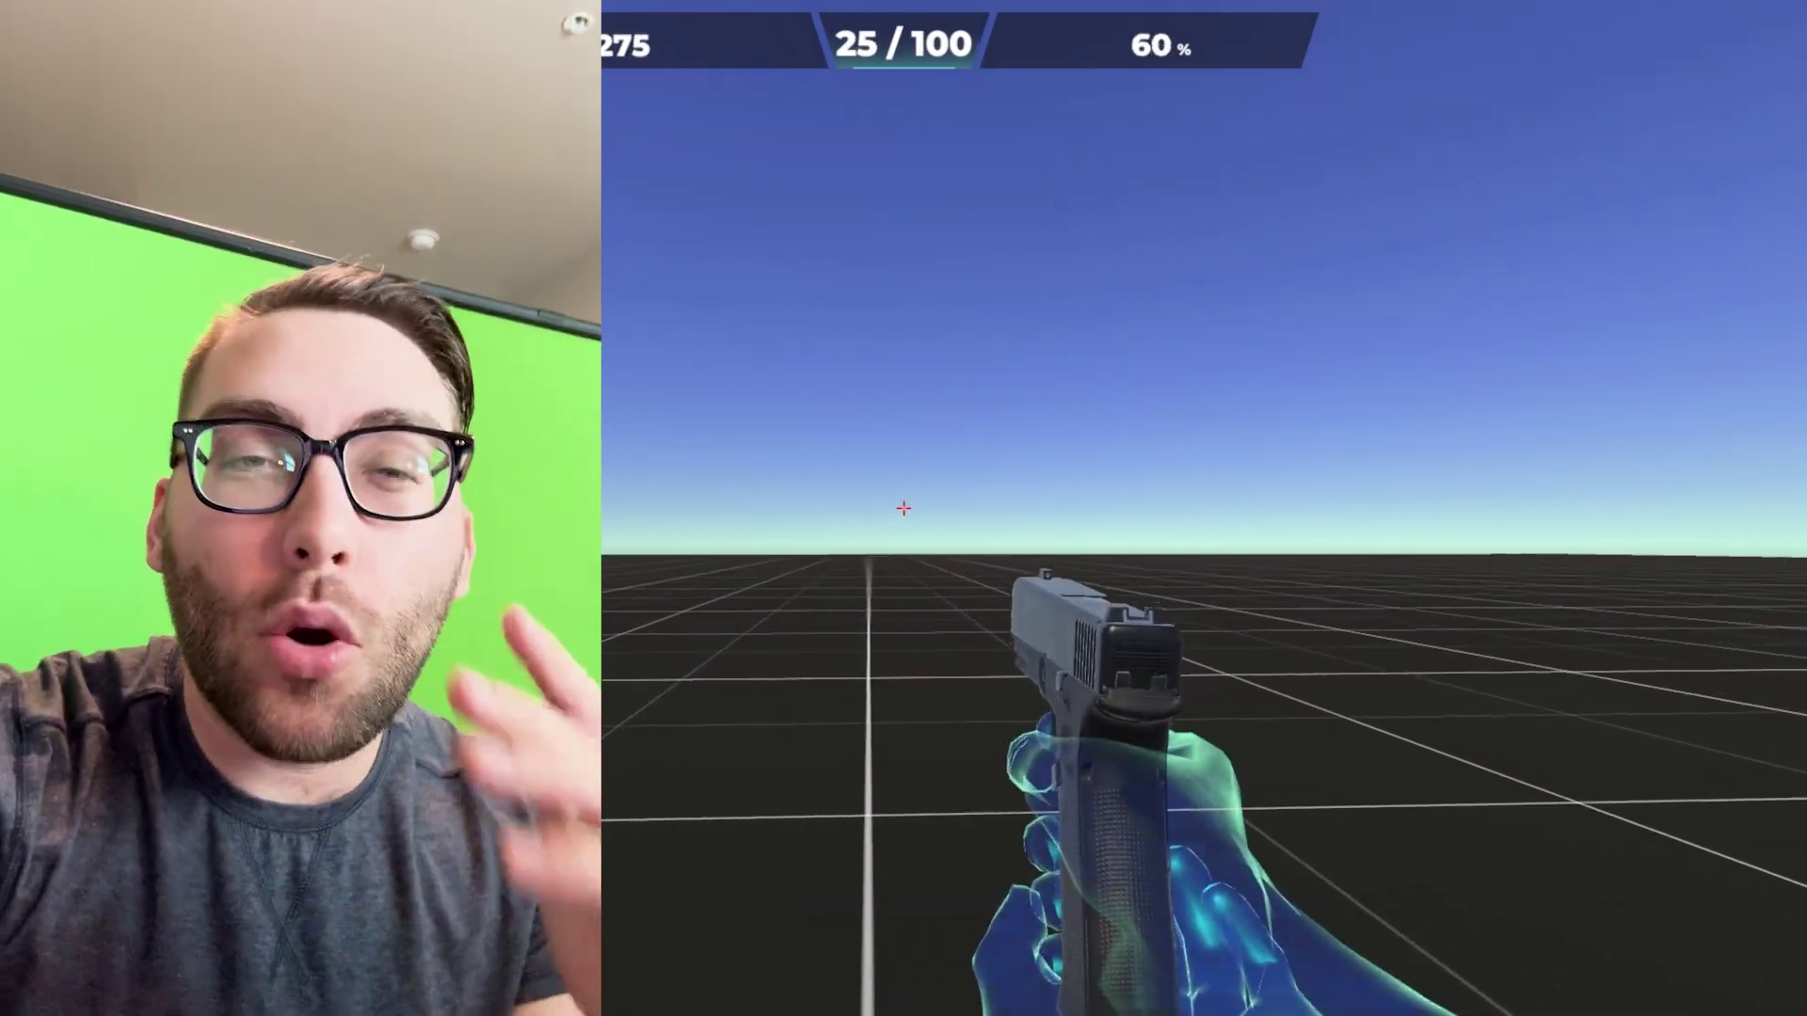
key(Escape)
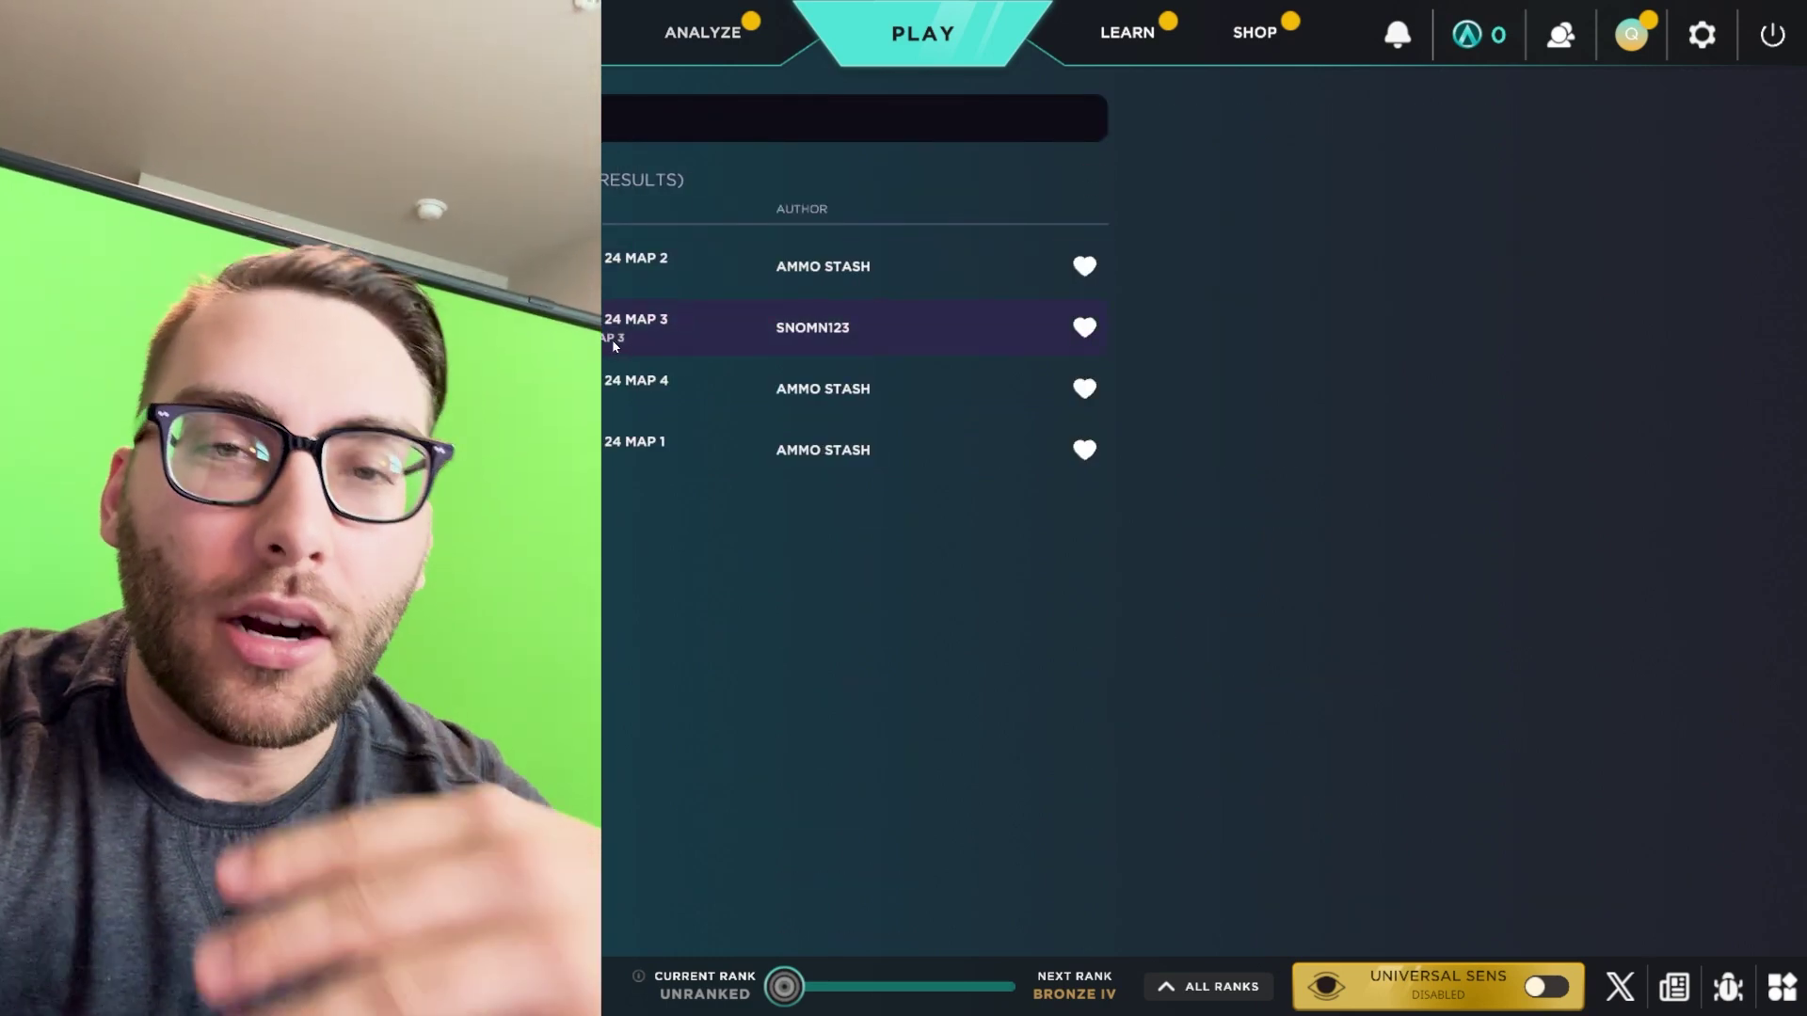
Step: Check Map 2's details, then select Map 3 and choose Play Now
click(611, 343)
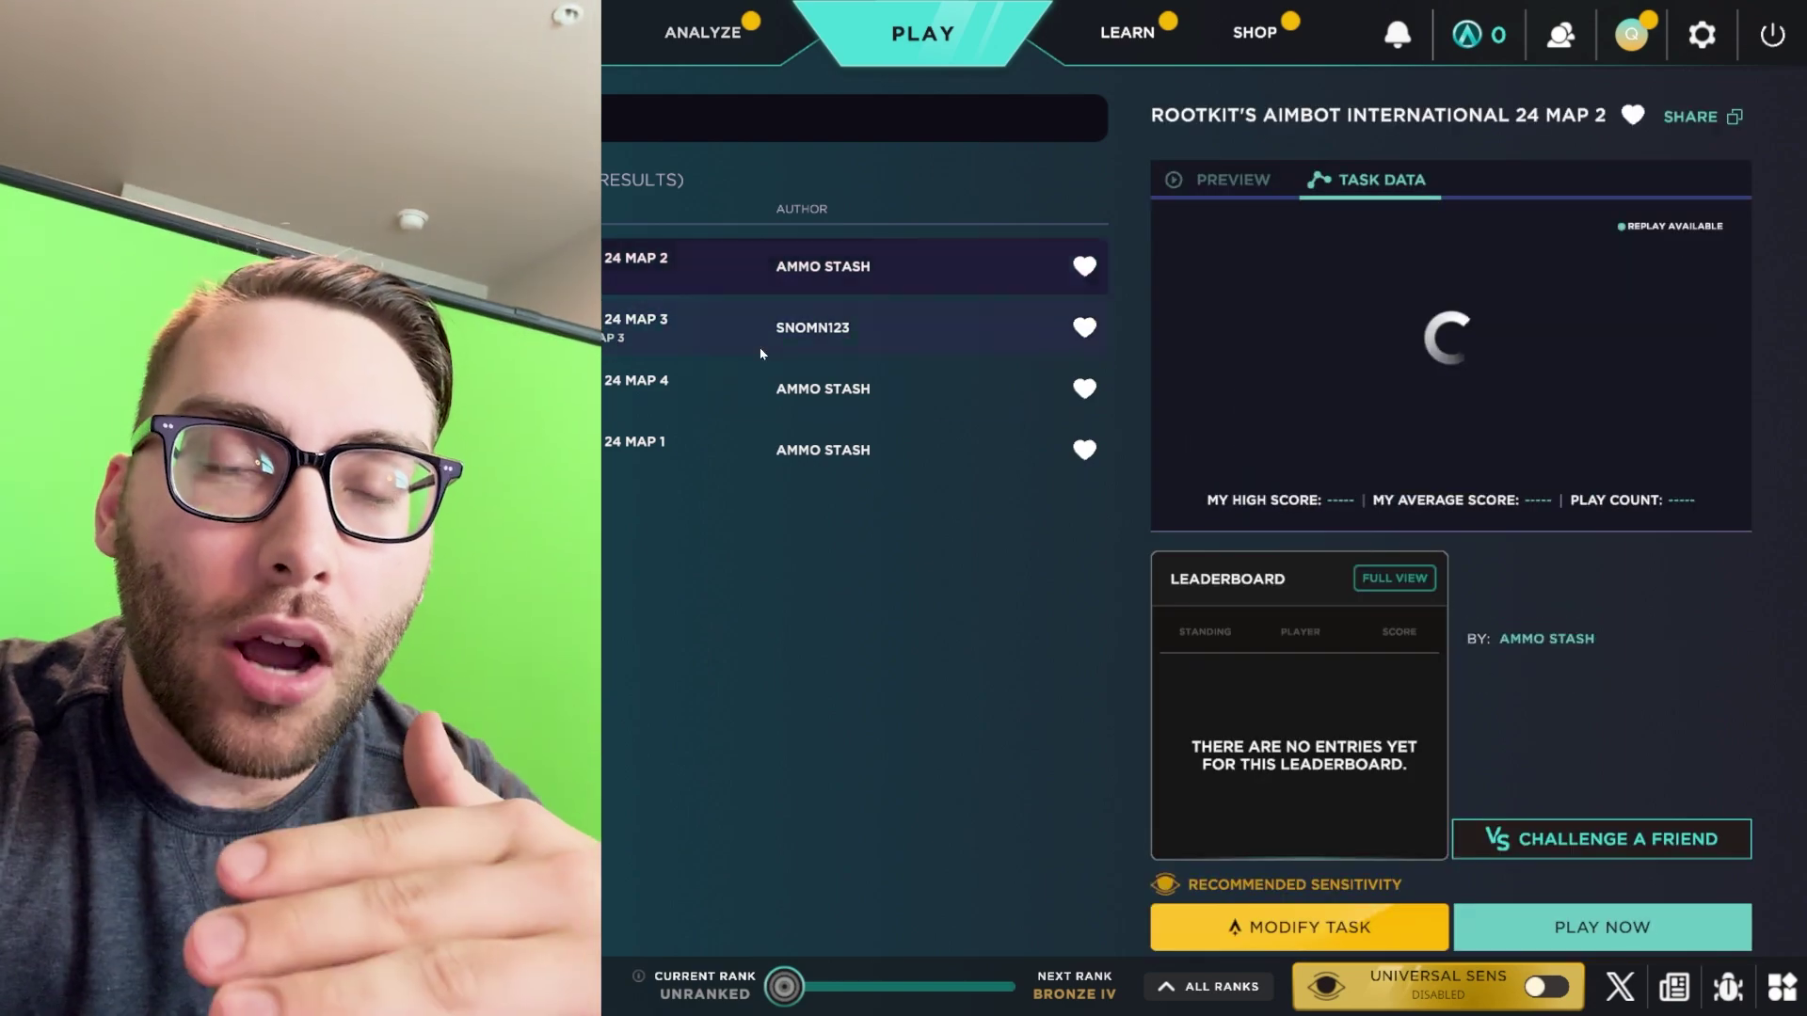
click(705, 333)
click(1521, 927)
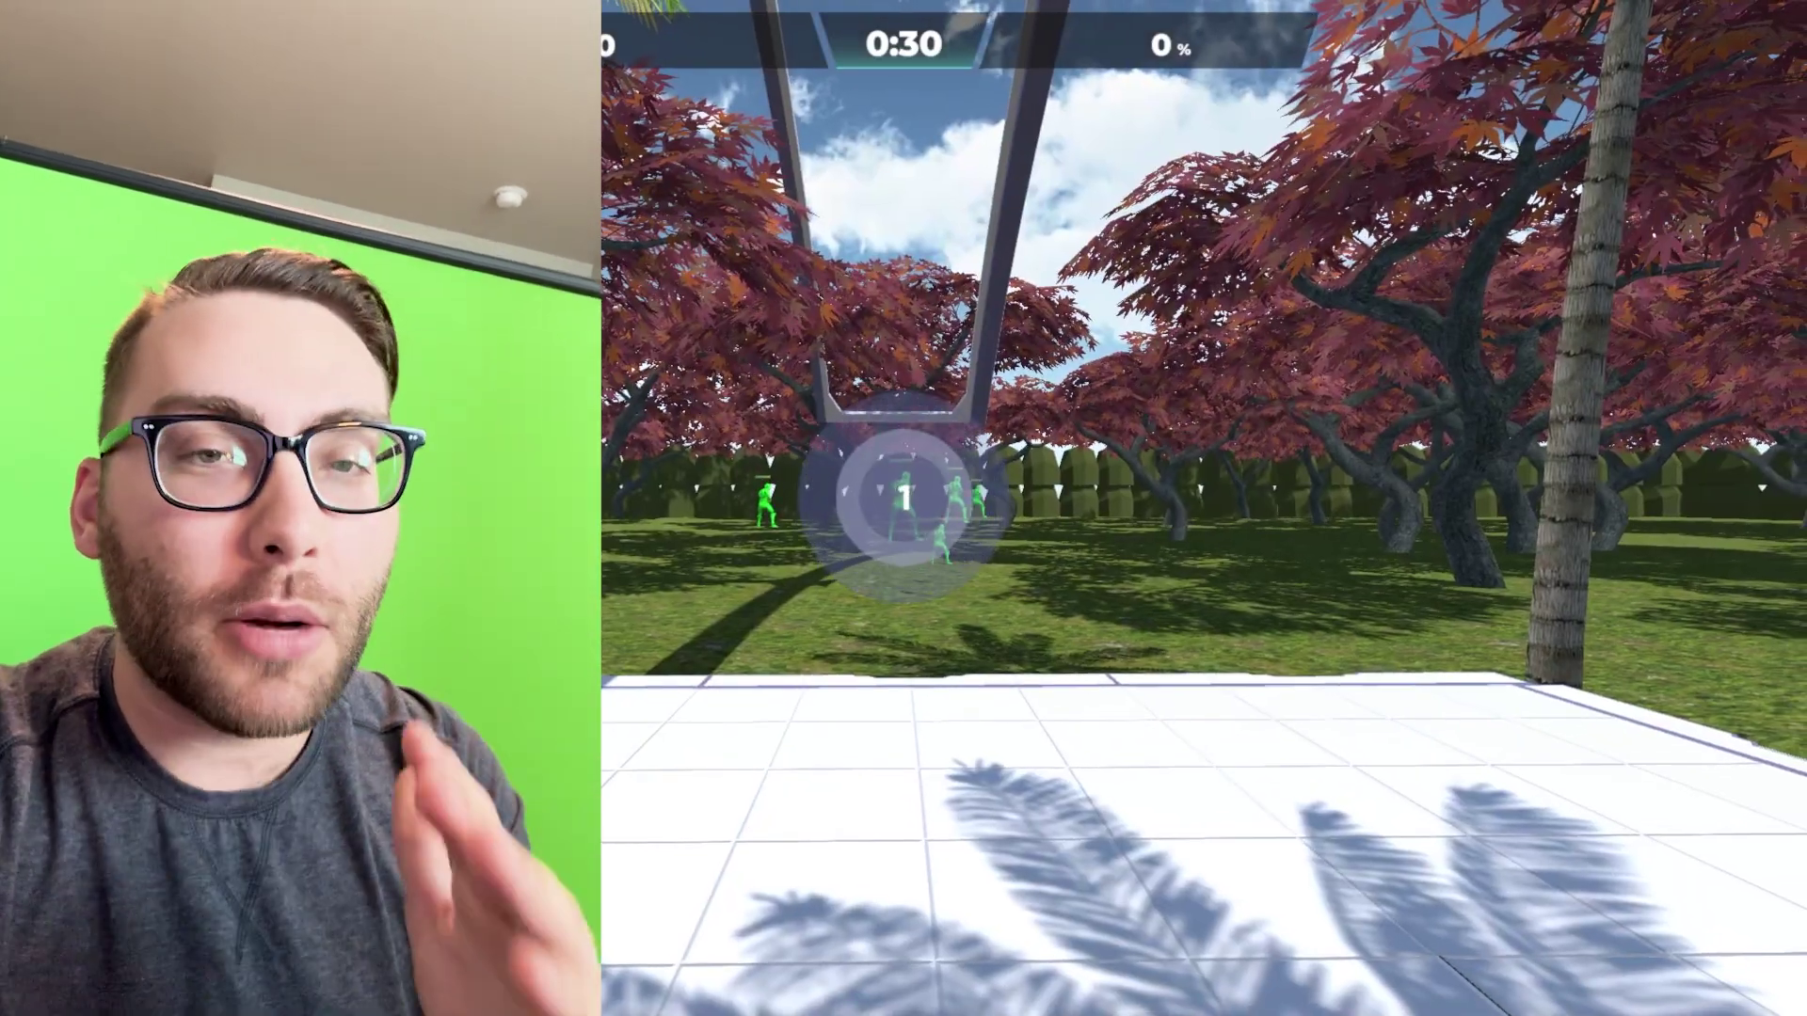
Step: Shoot the running park figures, reaching a 23% score with 16 seconds left
click(904, 509)
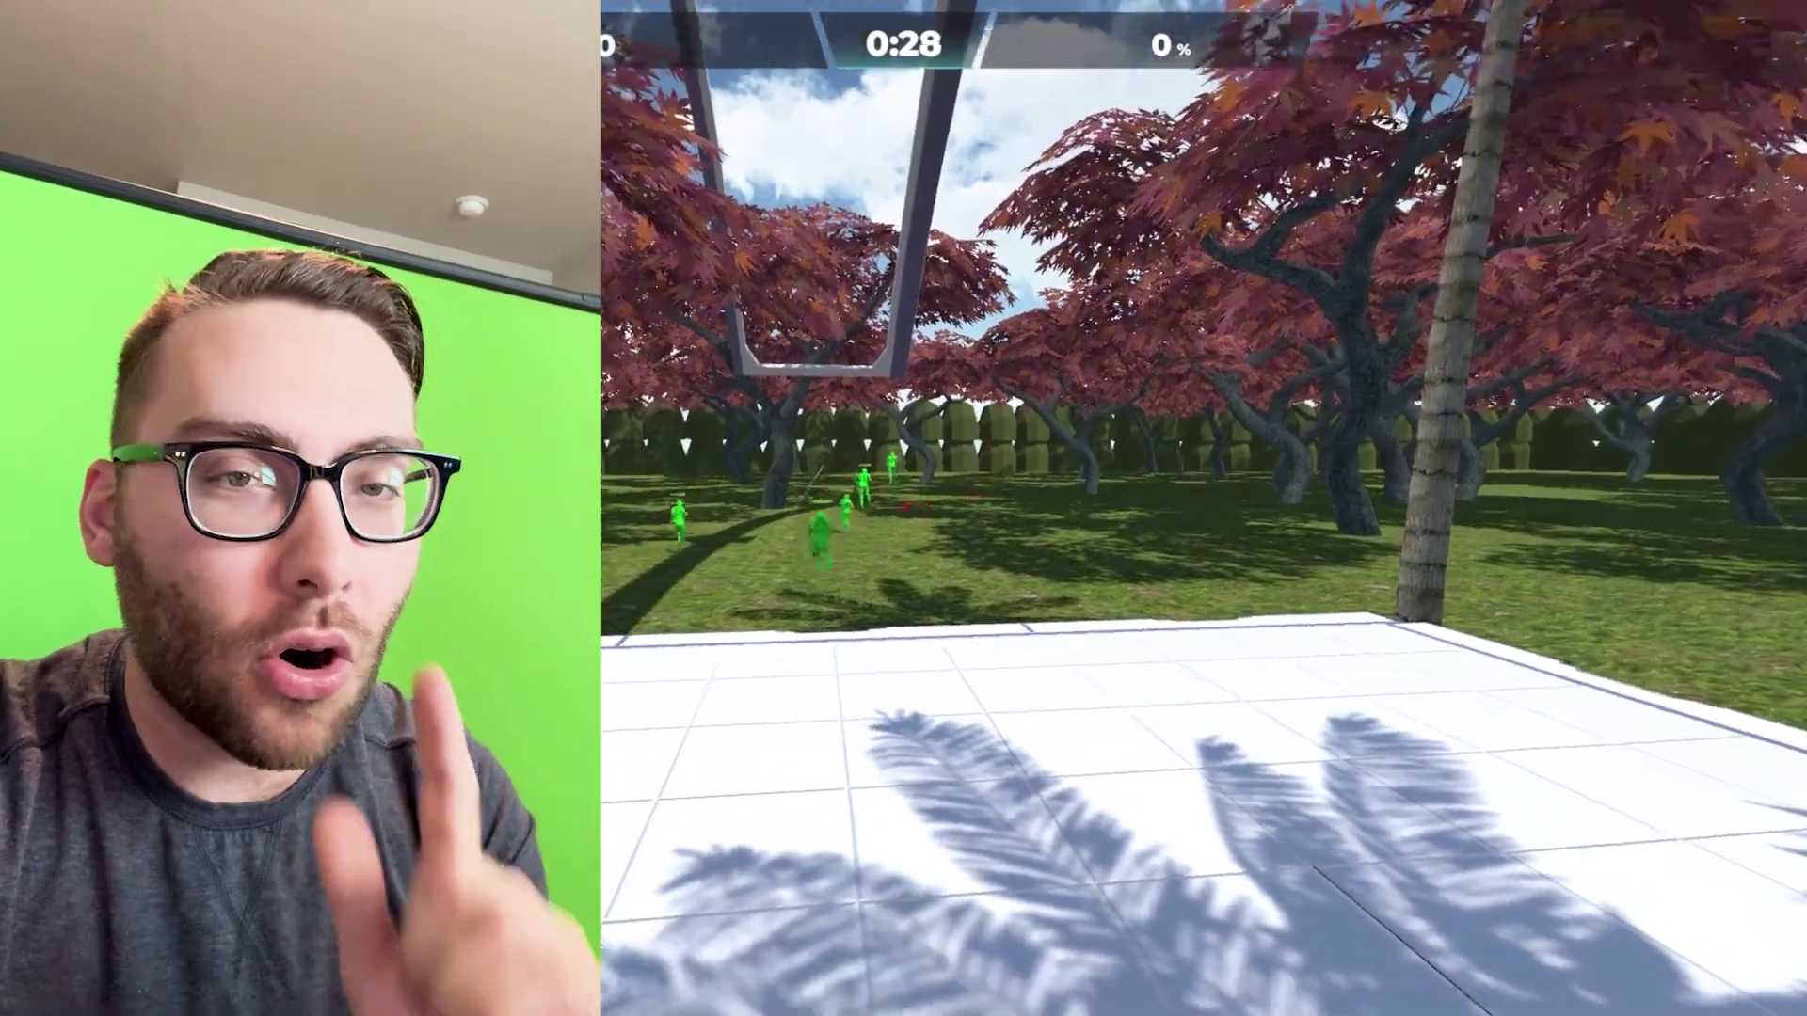
click(903, 508)
click(905, 508)
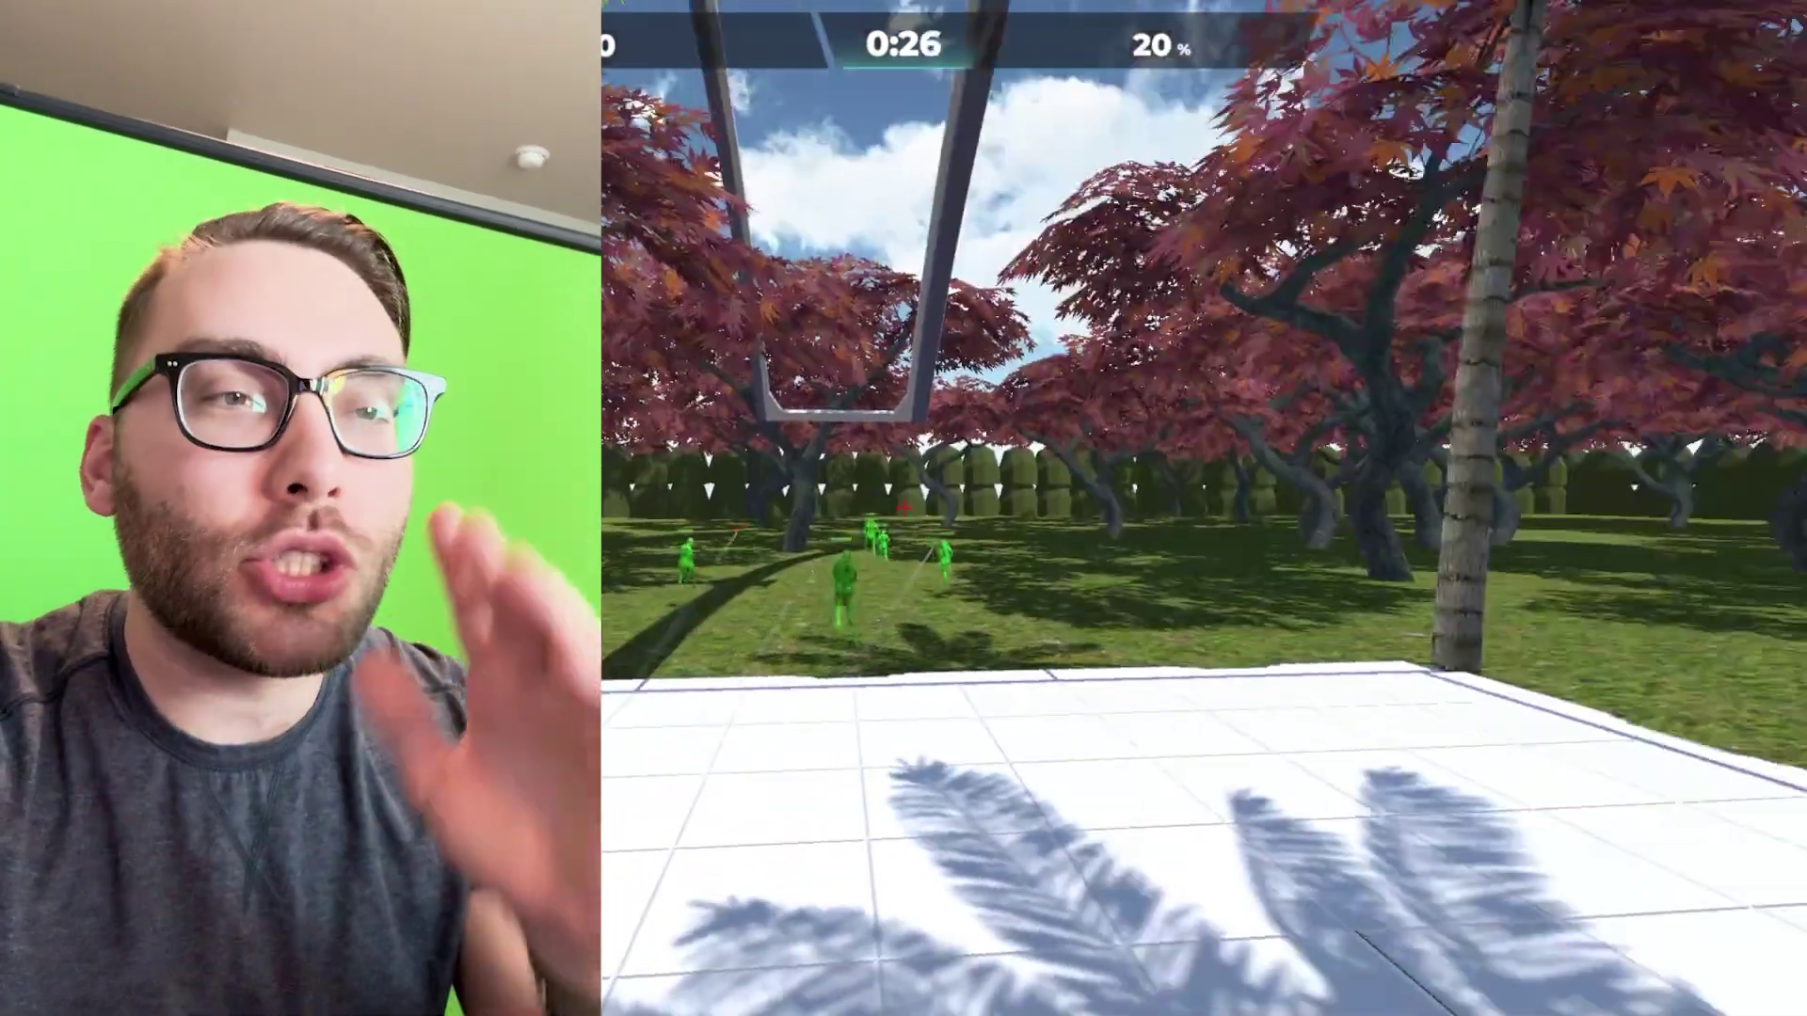
click(904, 509)
click(904, 508)
click(903, 508)
click(904, 509)
click(904, 508)
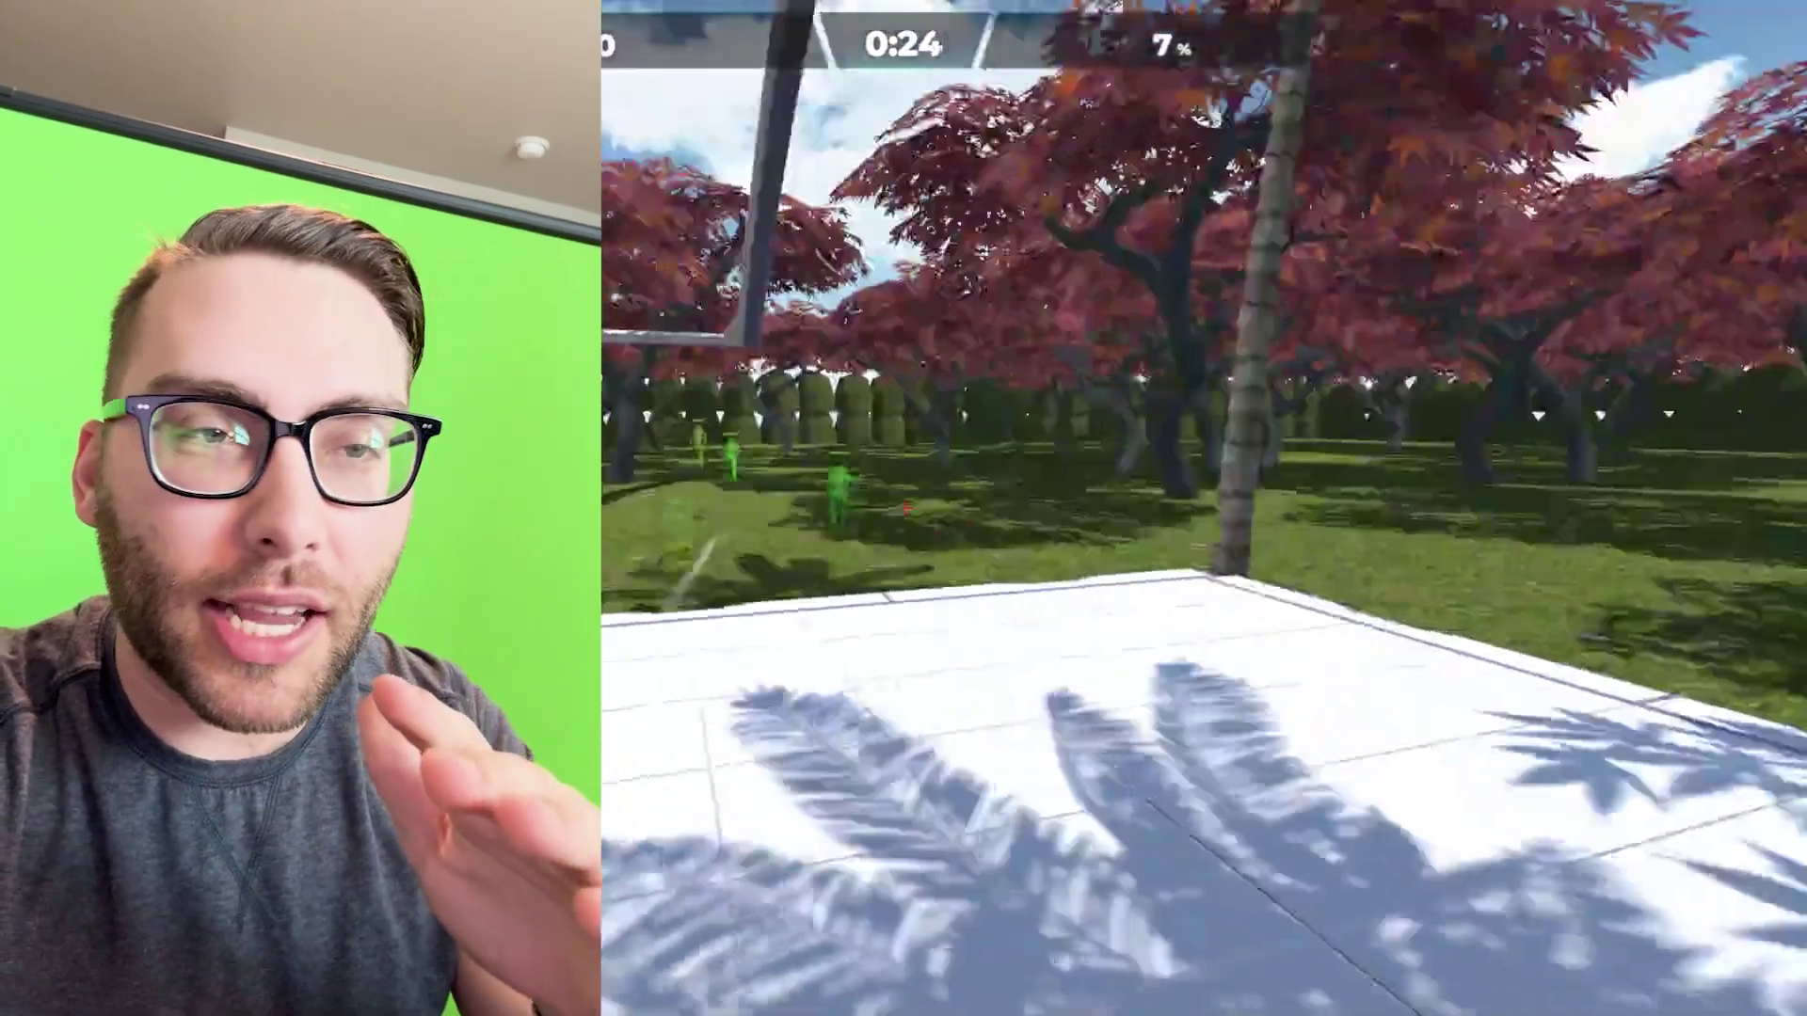
click(904, 509)
click(904, 508)
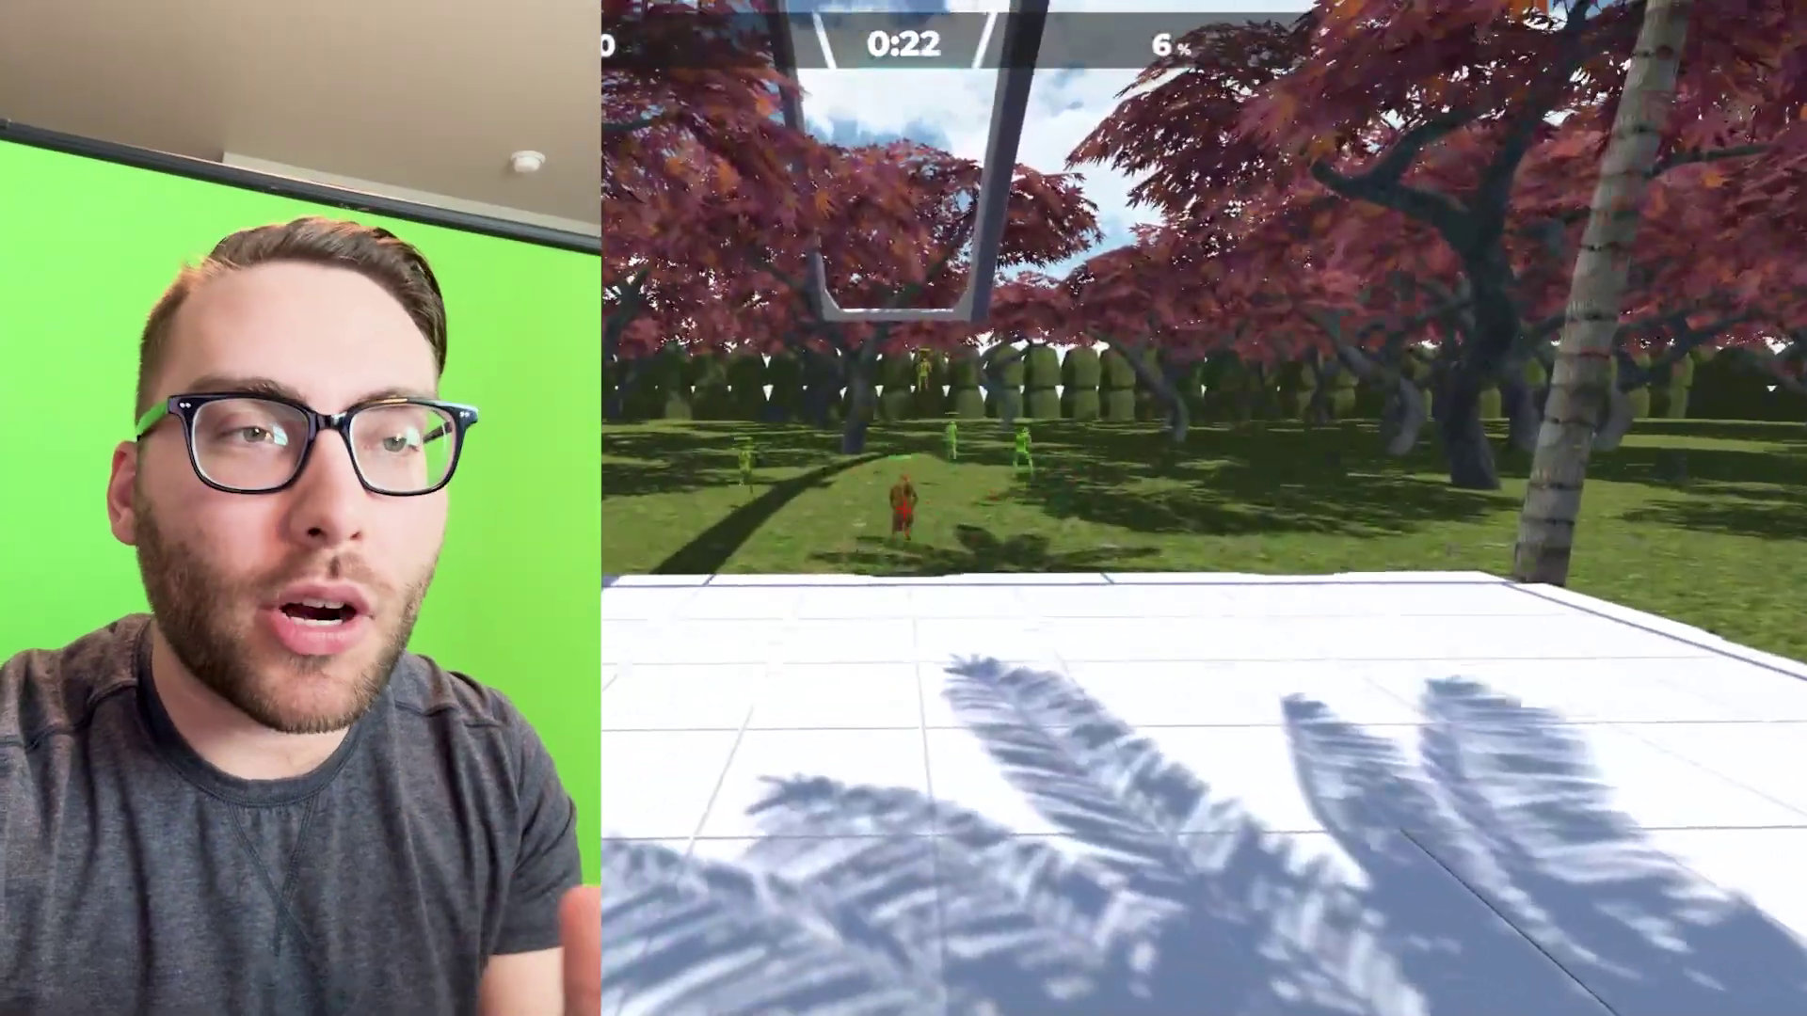
click(904, 508)
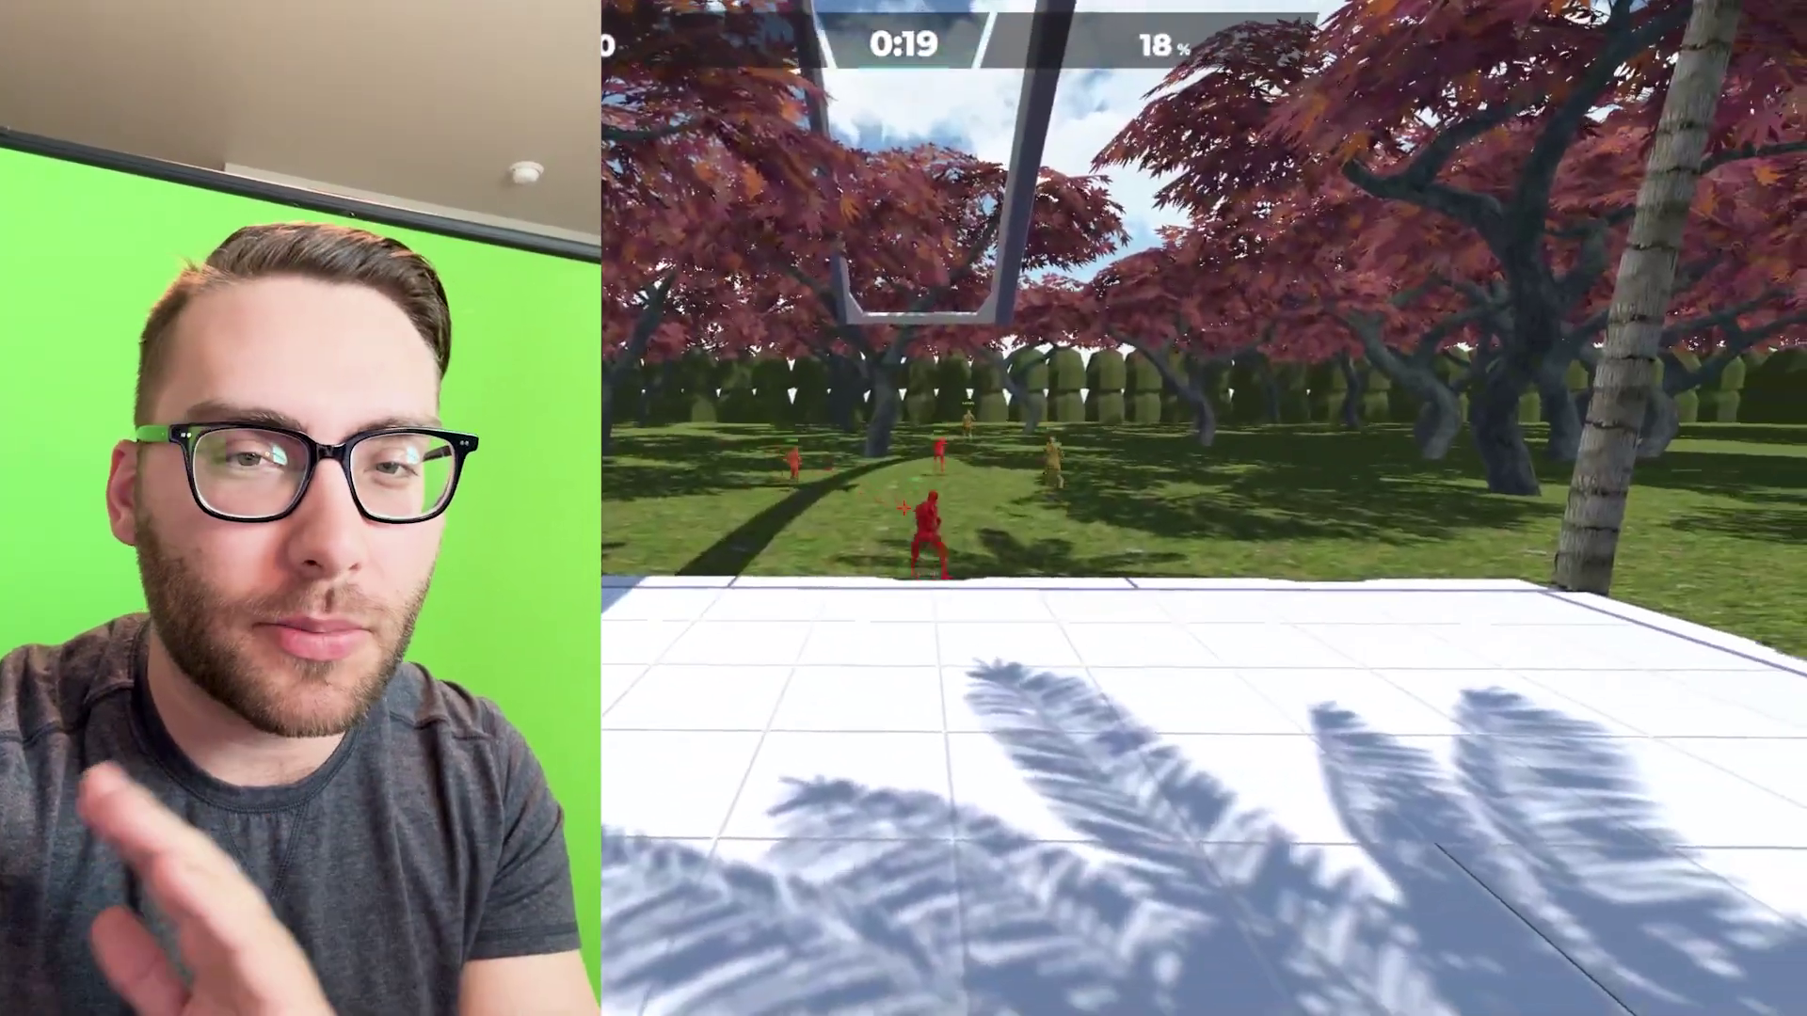
click(904, 508)
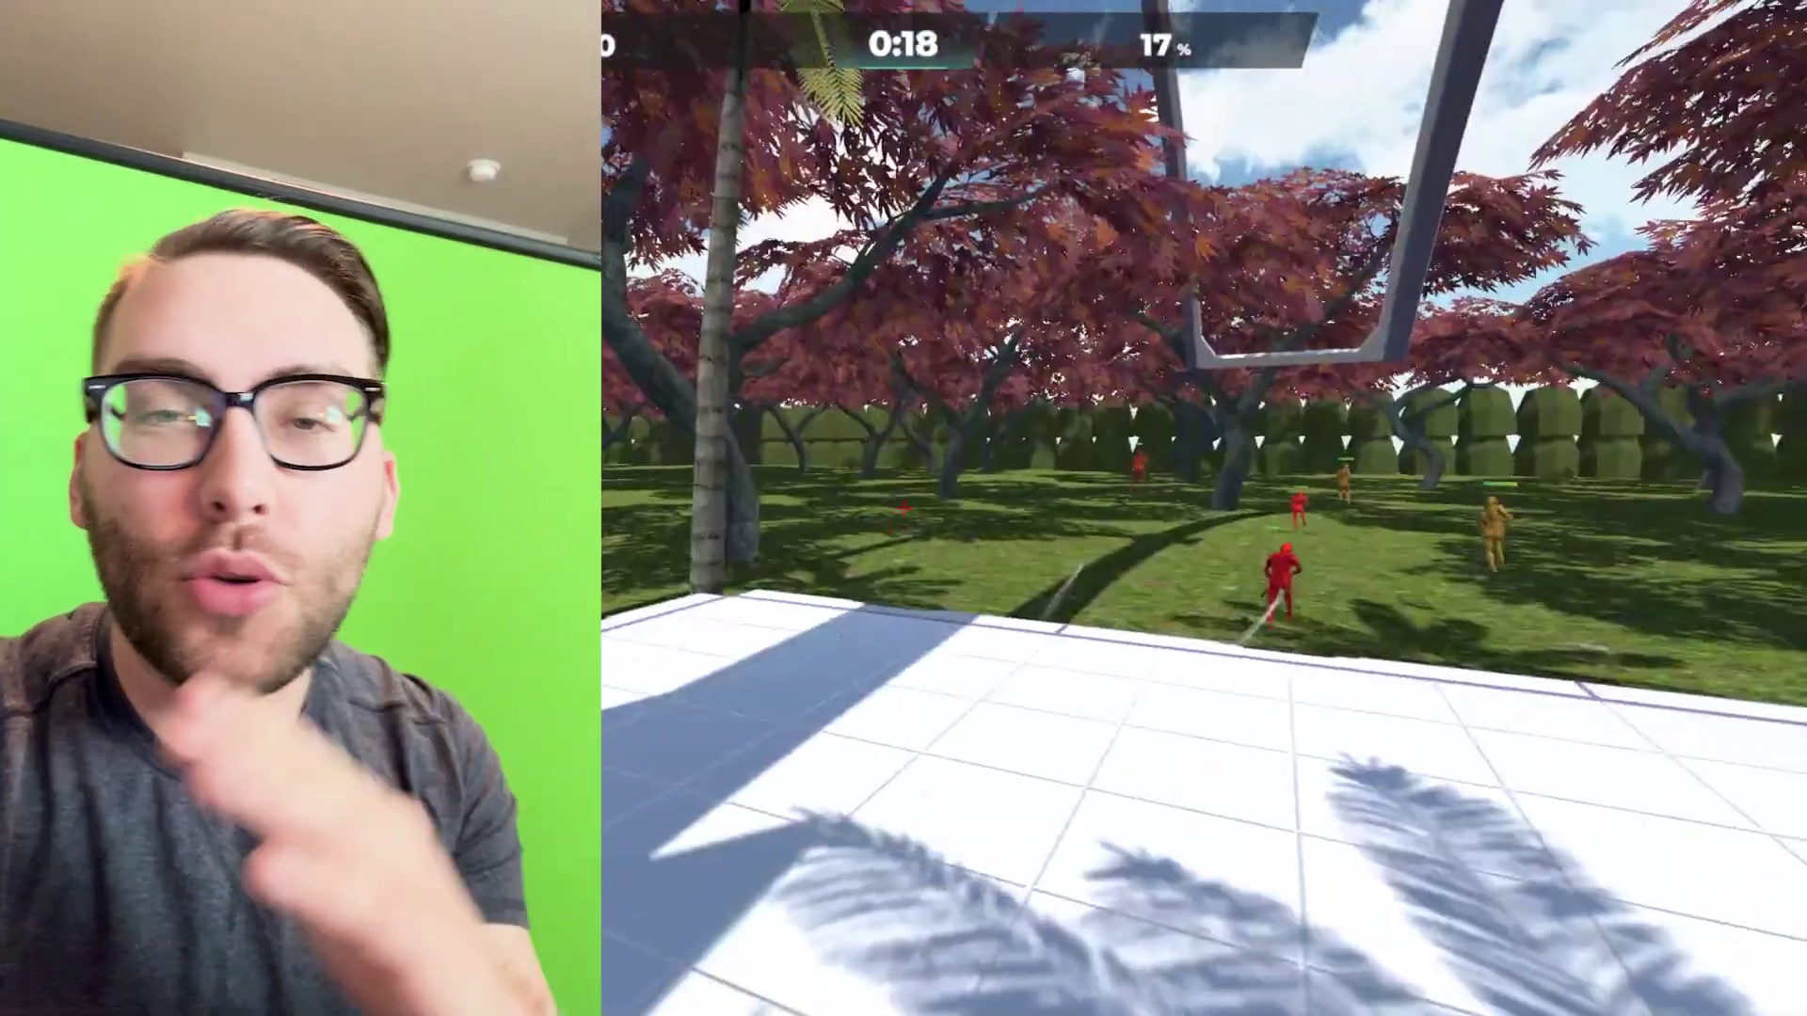
click(904, 508)
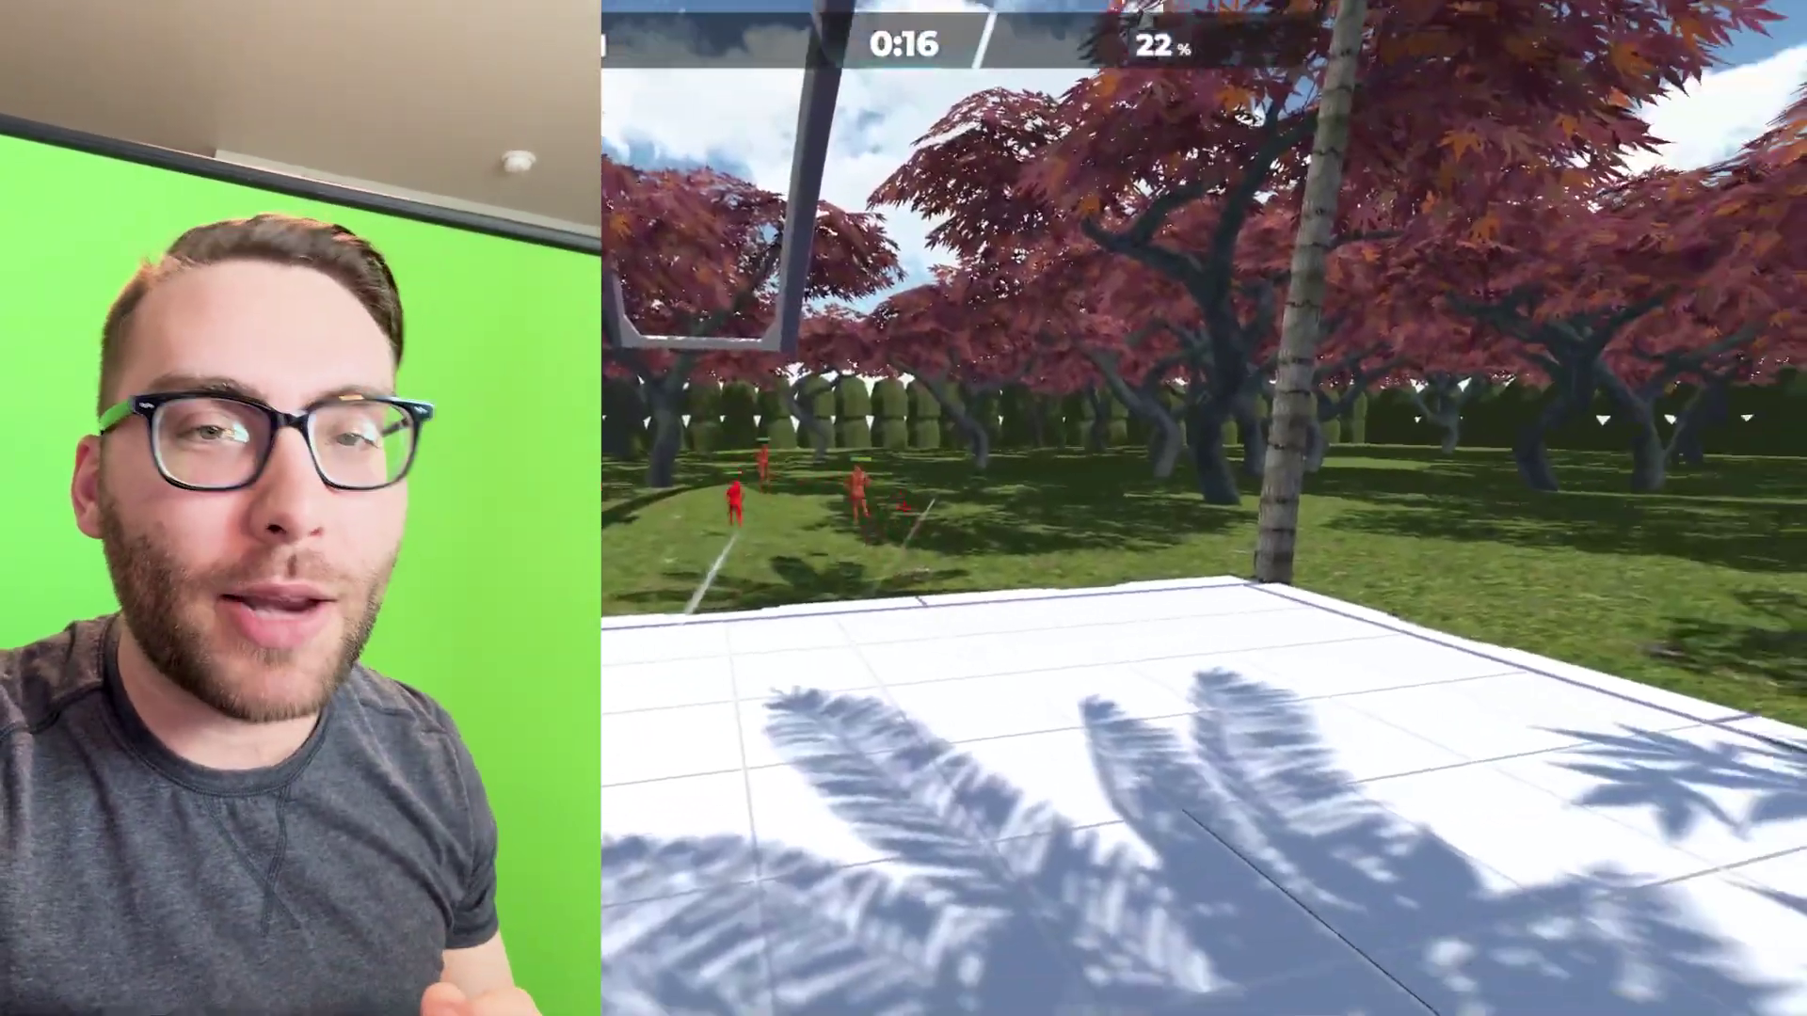
click(904, 509)
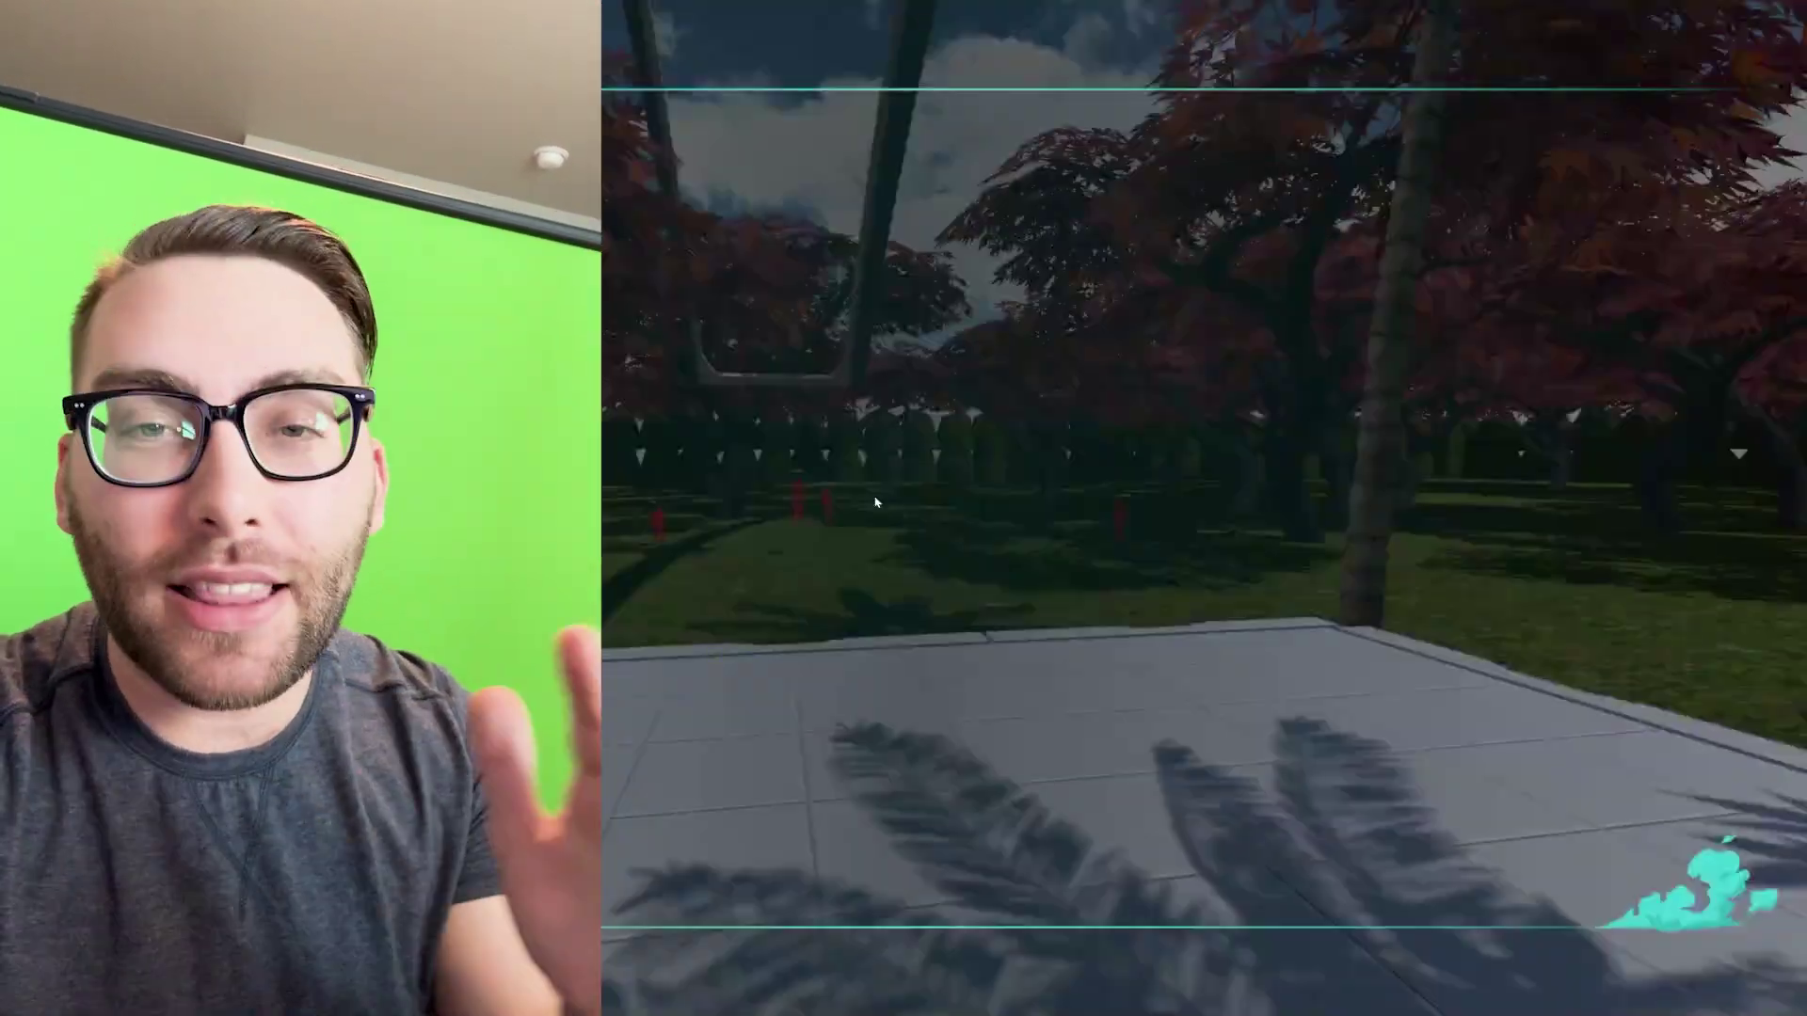
Step: Confirm exiting Map 3 to the main menu, then start Map 4 from the Rootkit results
key(Escape)
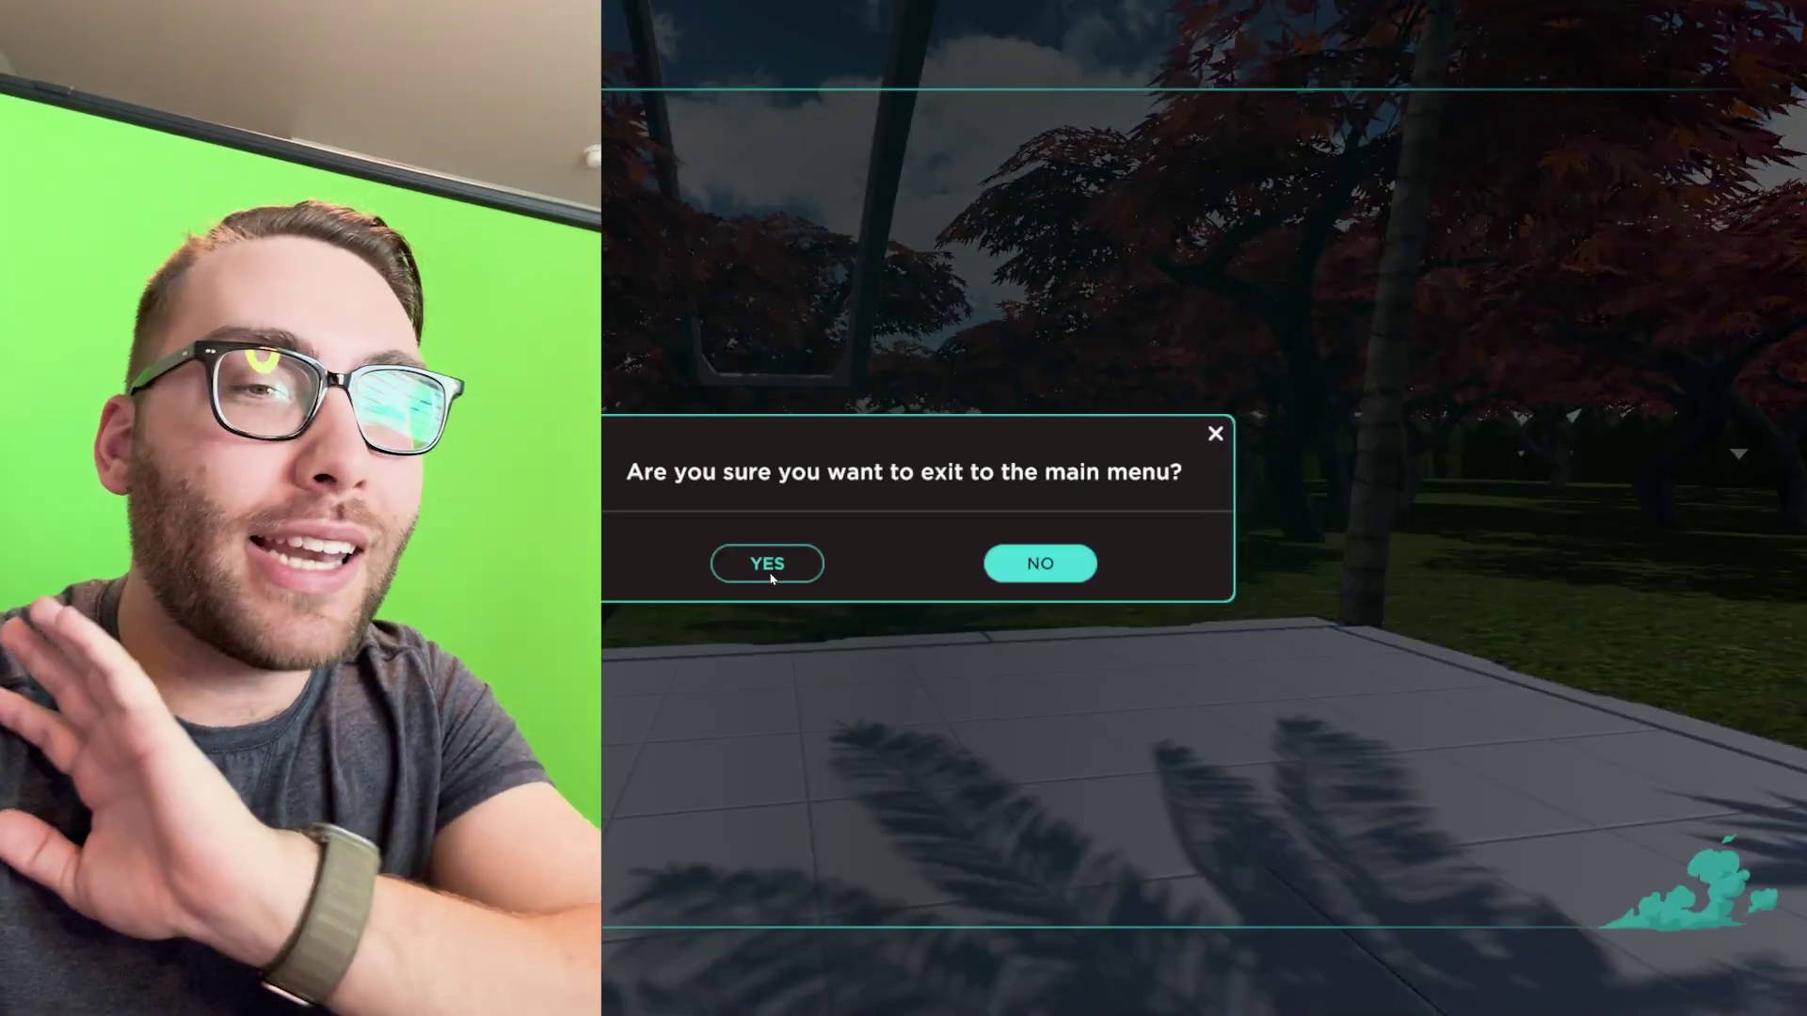
click(769, 566)
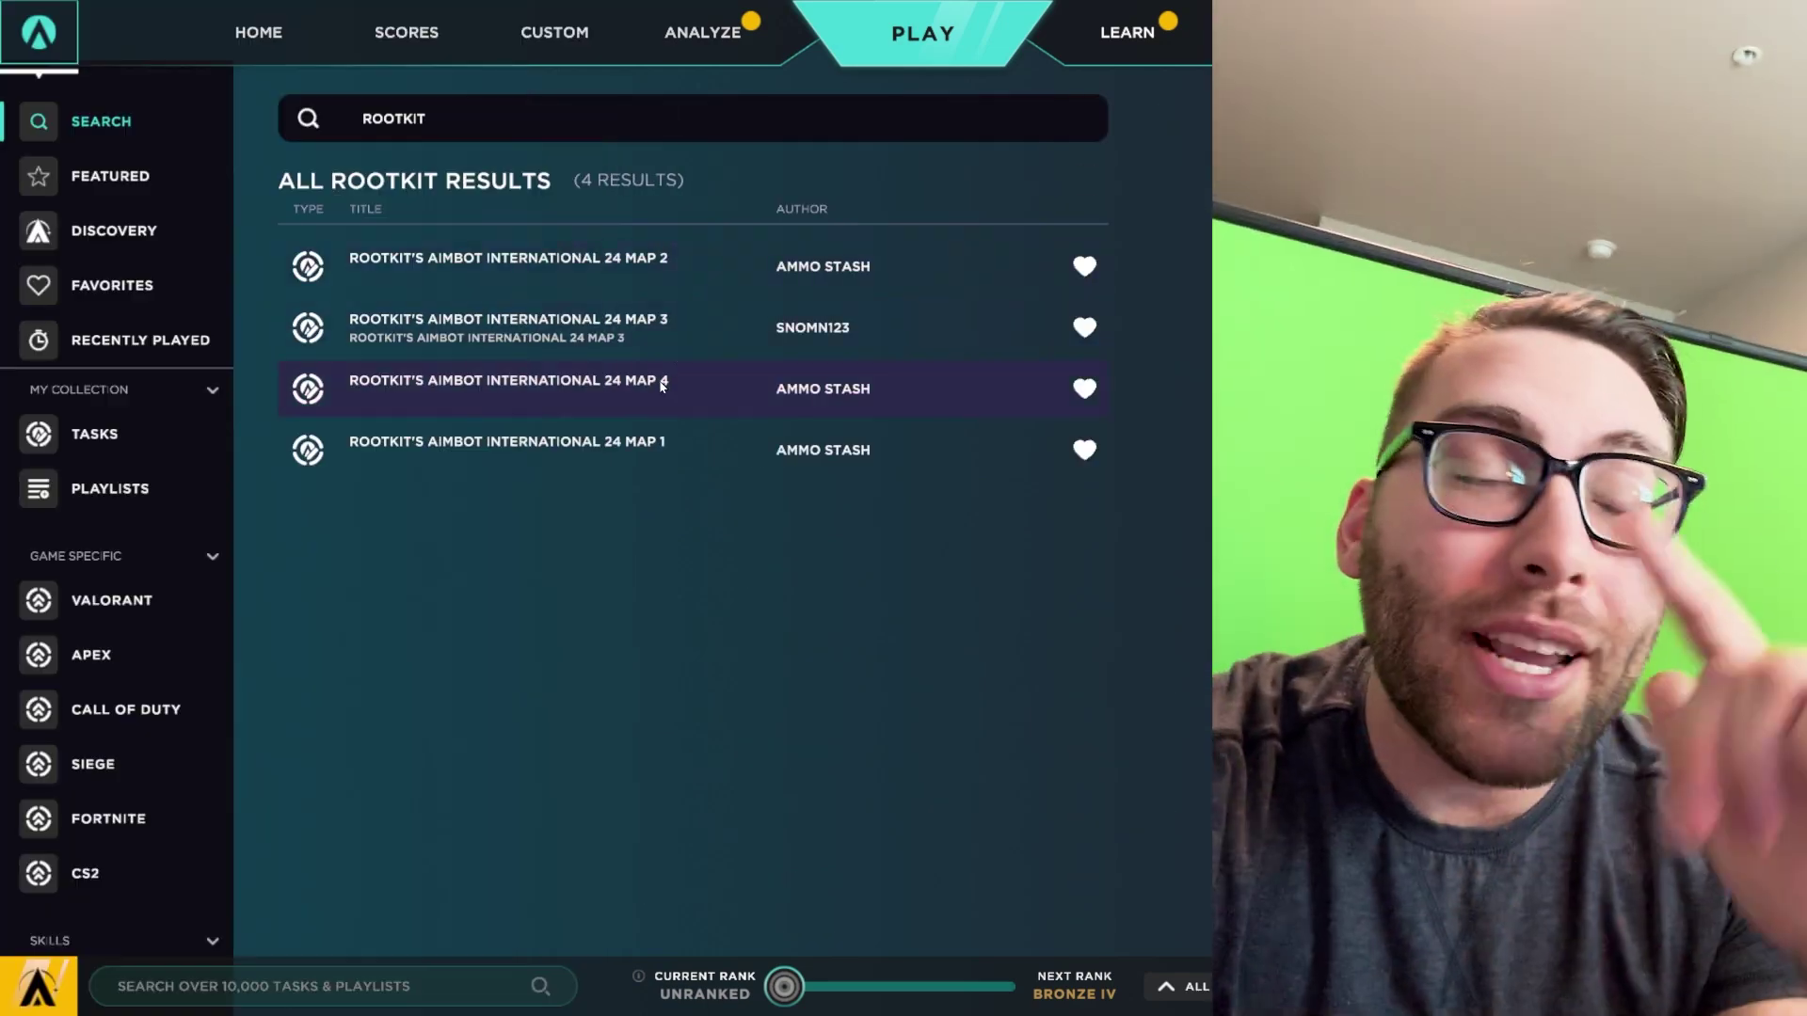
click(1181, 927)
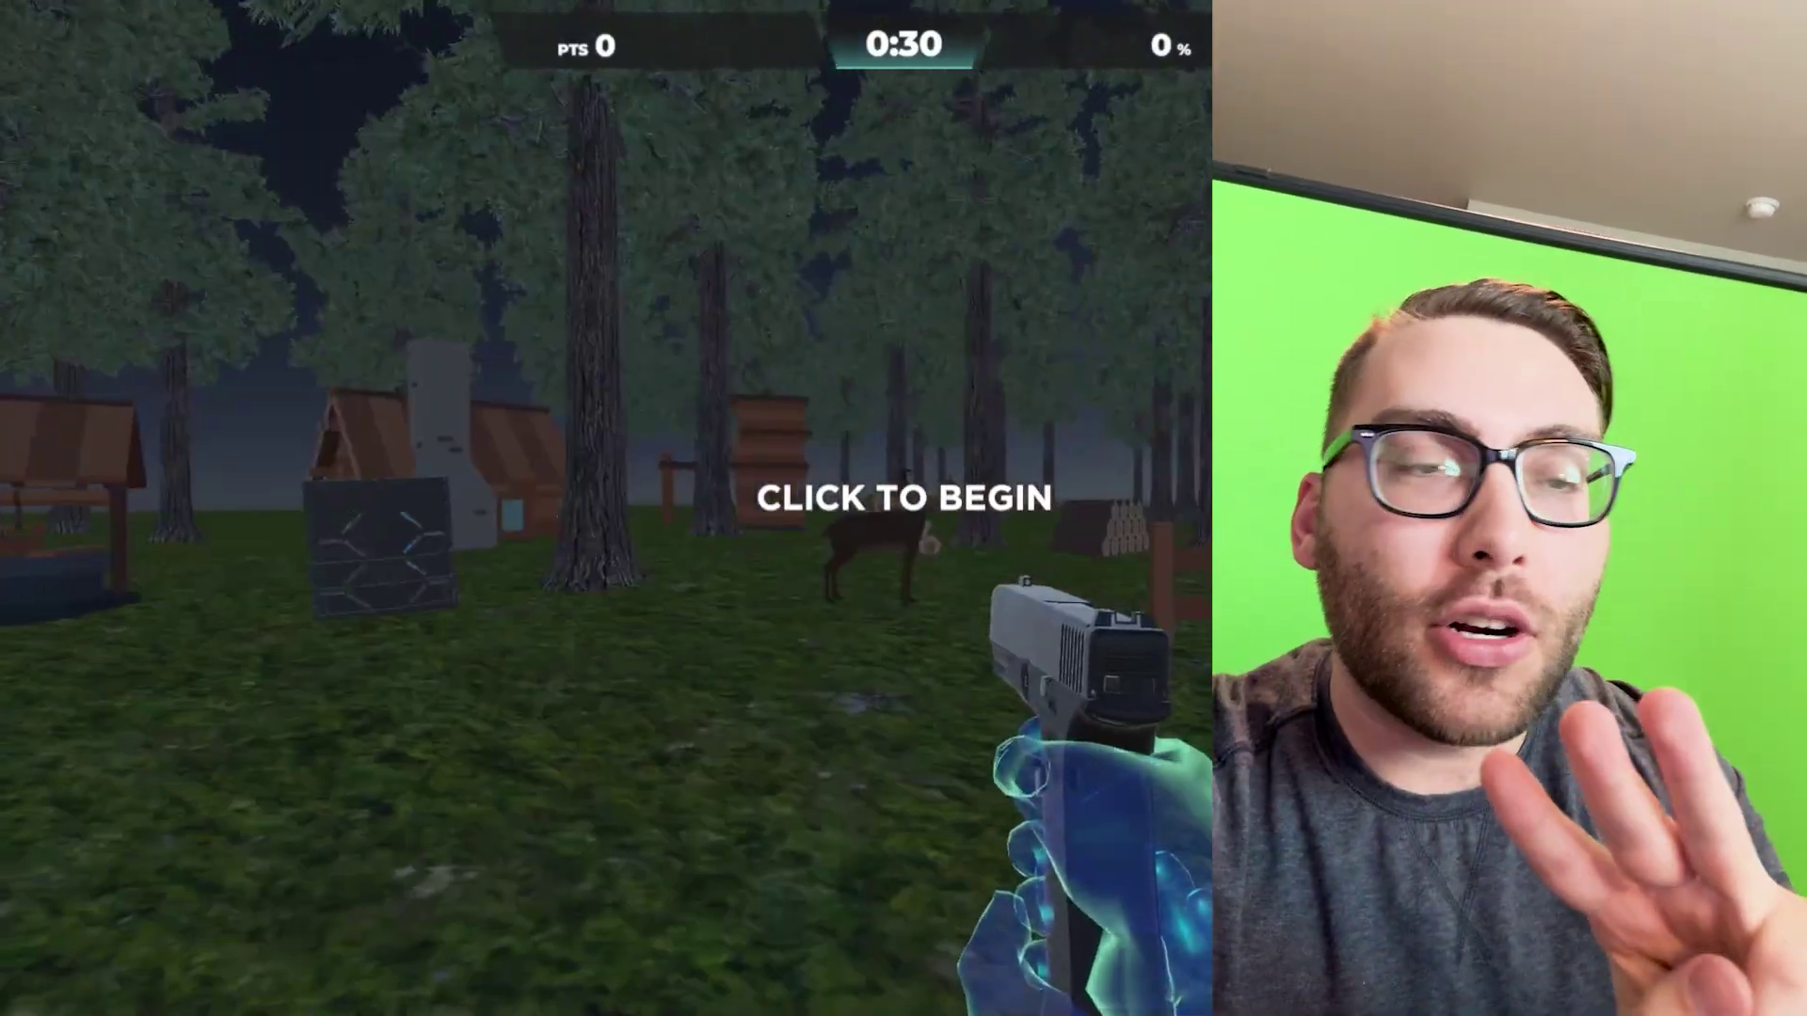
Step: Start the forest round's countdown and shoot targets, scoring 88 over the previous 77
click(903, 497)
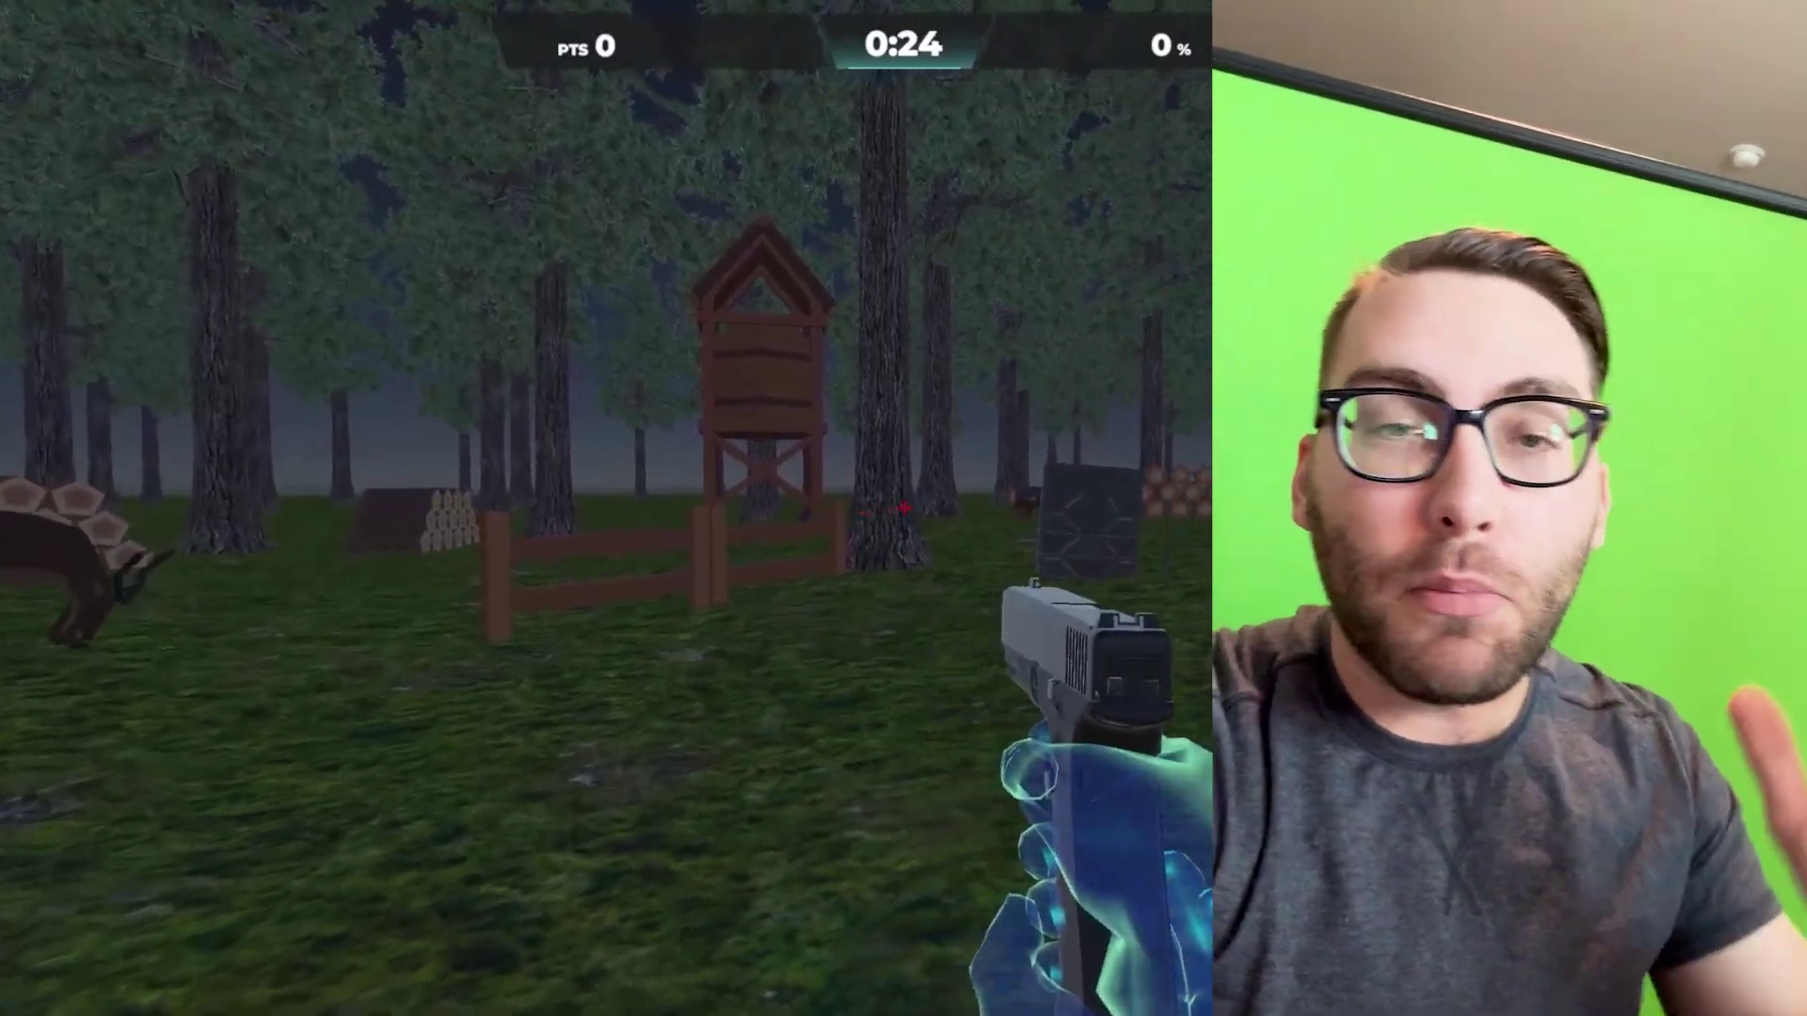
click(904, 506)
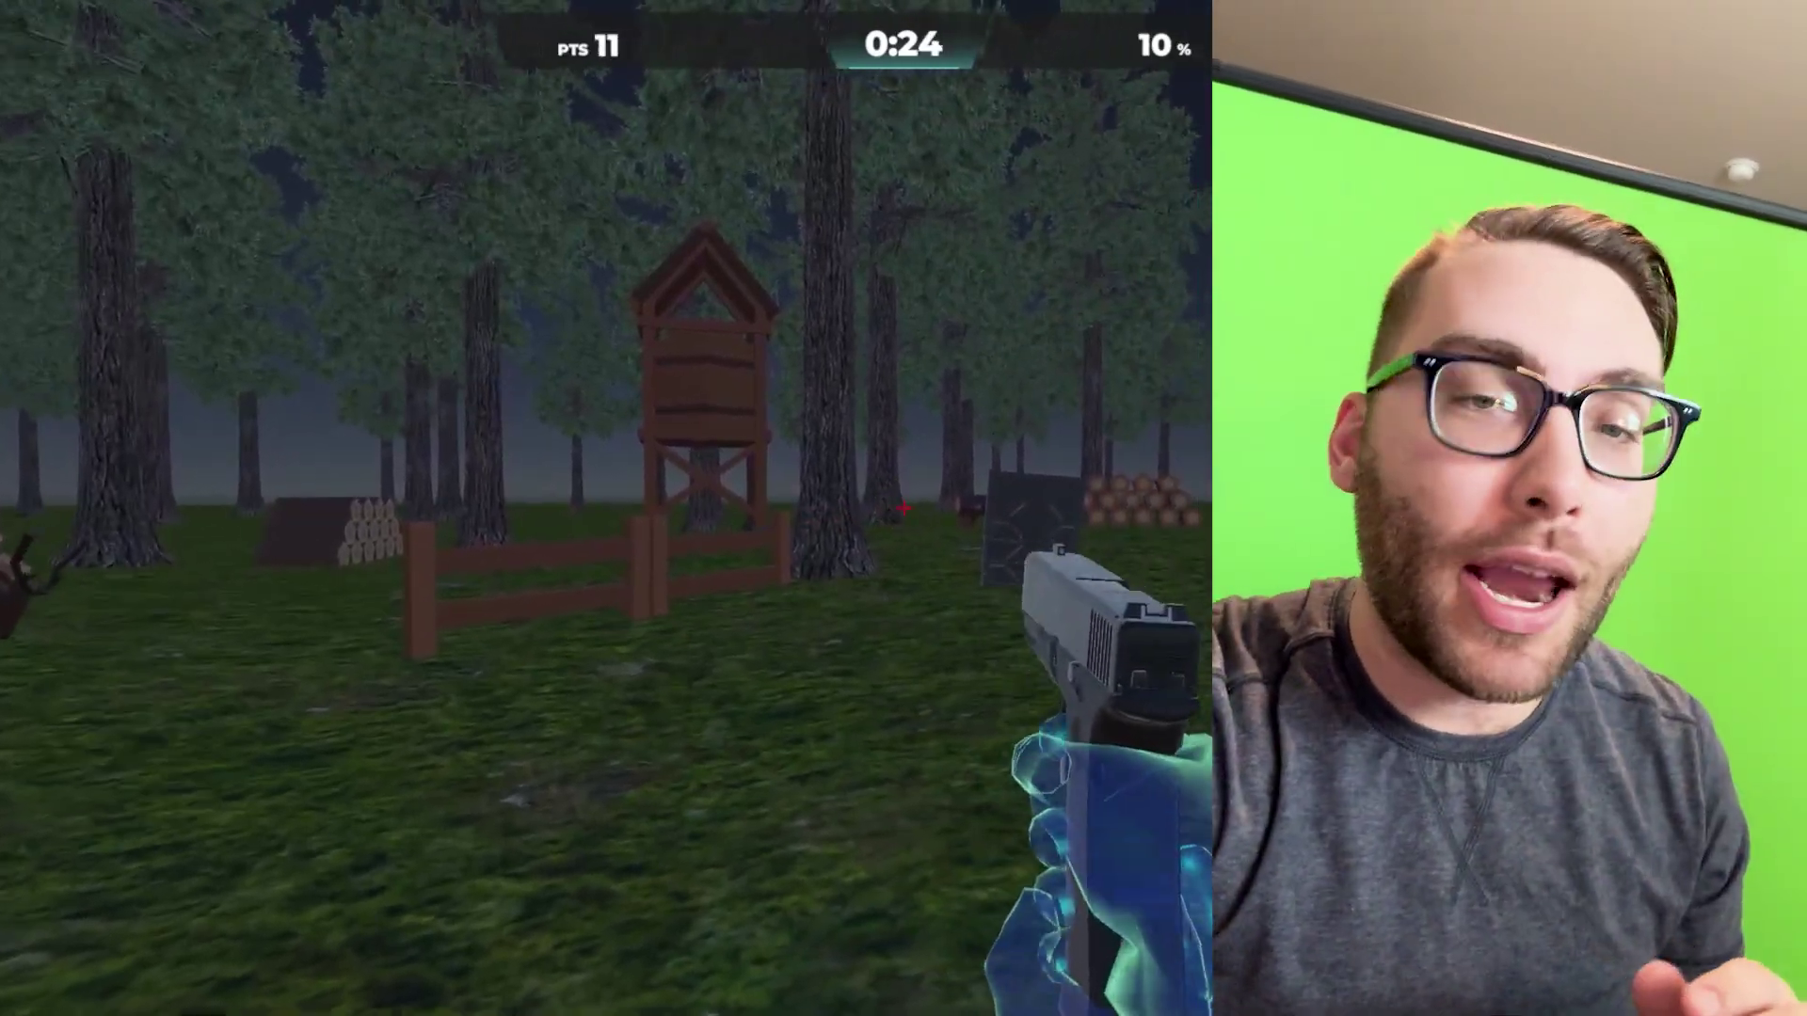